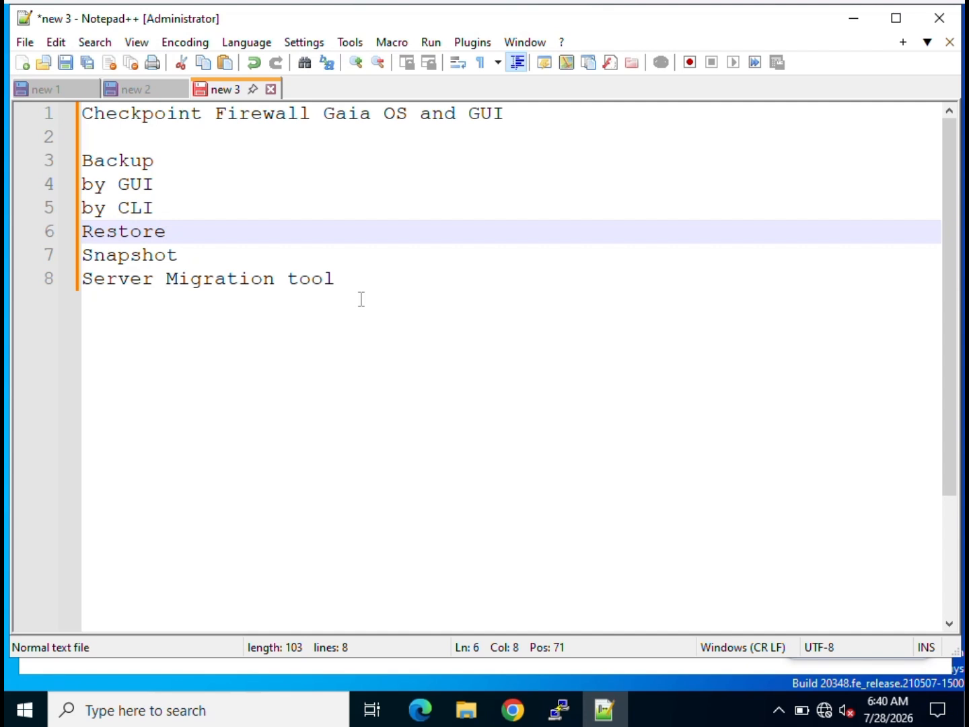
Switch from the Notepad++ topic outline to the Chrome browser.
{"action": "left_click", "coordinate": [517, 722]}
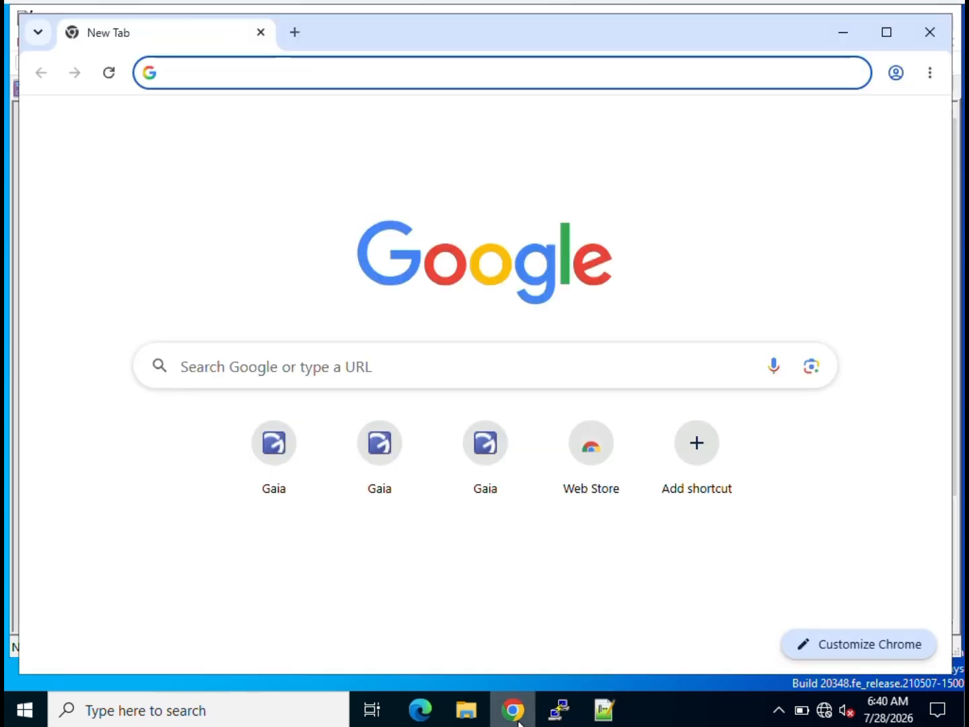
Open the Gaia portal shortcut and log in with the admin username and password.
{"action": "left_click", "coordinate": [276, 450]}
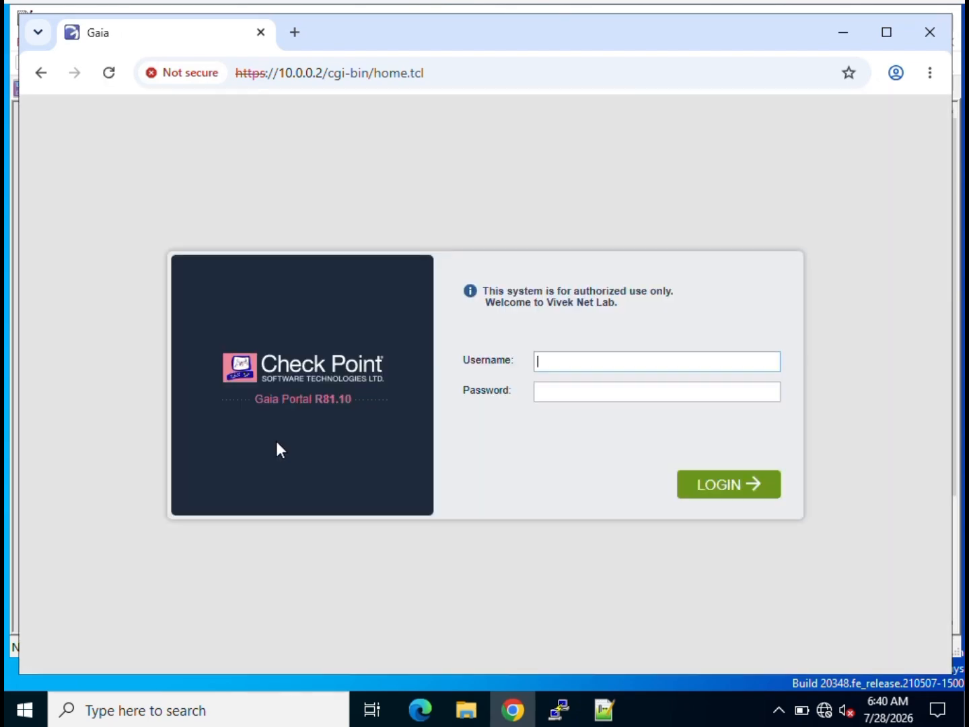
{"action": "type", "text": "admin"}
{"action": "key", "text": "Tab"}
{"action": "type", "text": "********"}
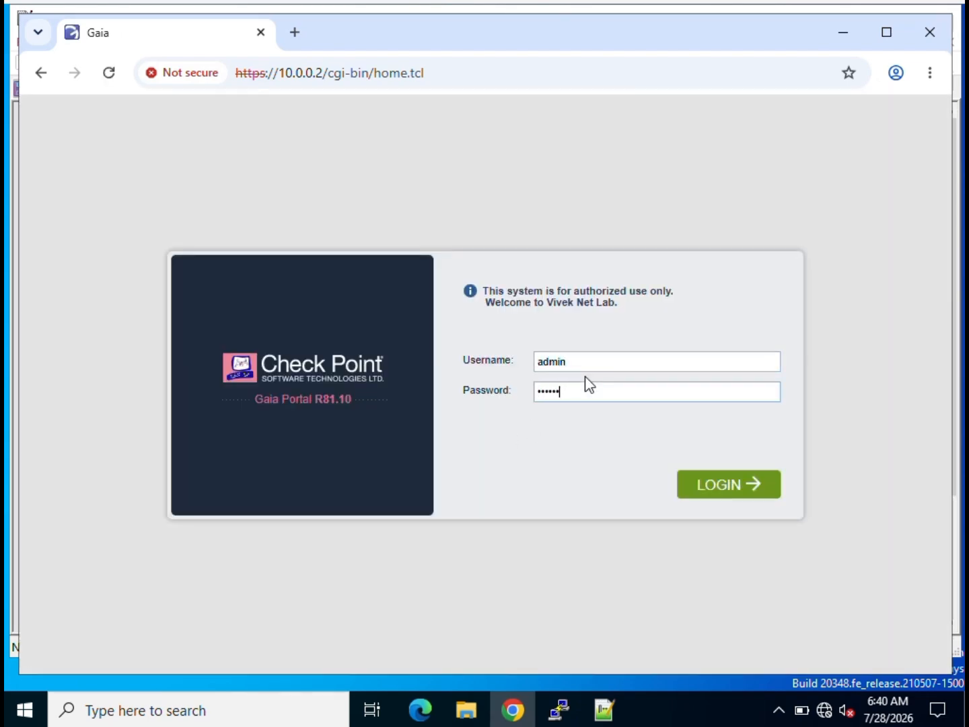
{"action": "key", "text": "Return"}
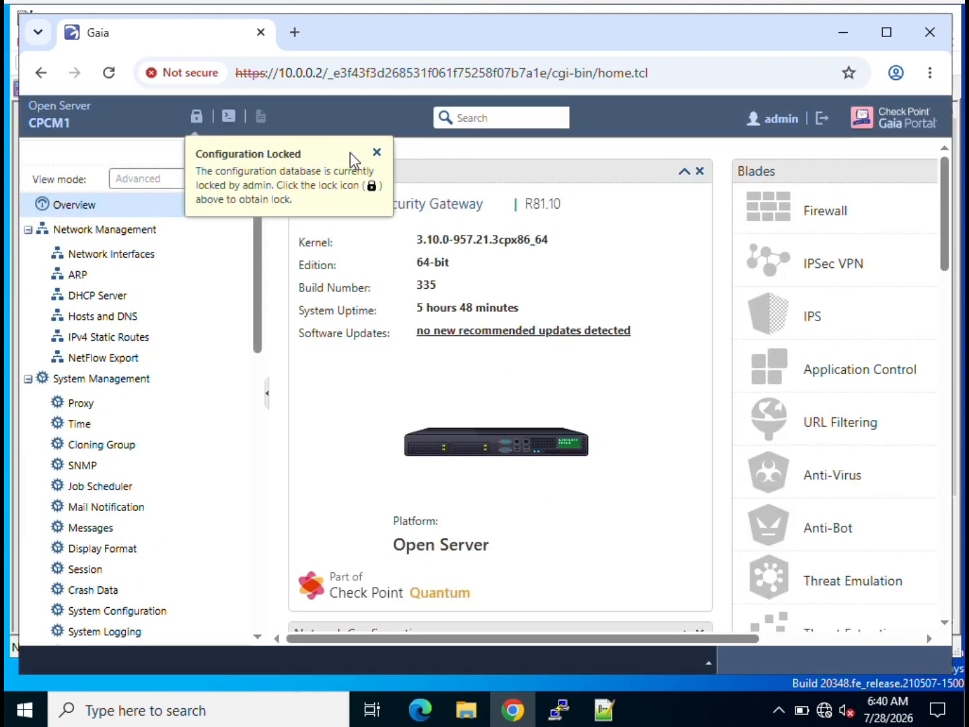
Override the configuration lock, then collapse Network Management, System Management and Advanced Routing to reach Maintenance.
{"action": "left_click", "coordinate": [196, 119]}
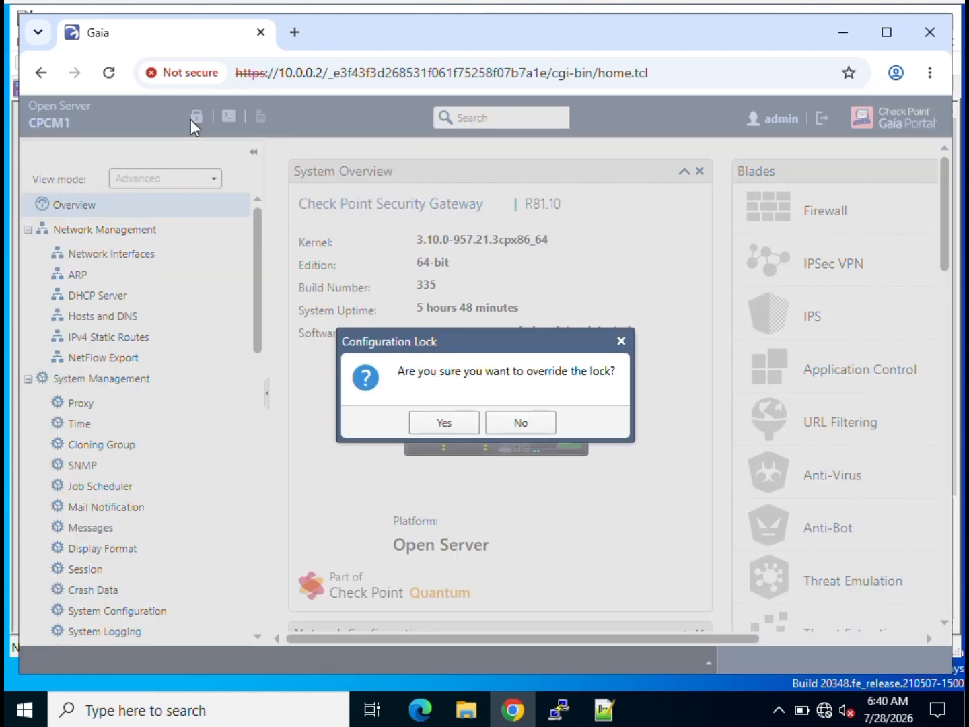
{"action": "left_click", "coordinate": [444, 423]}
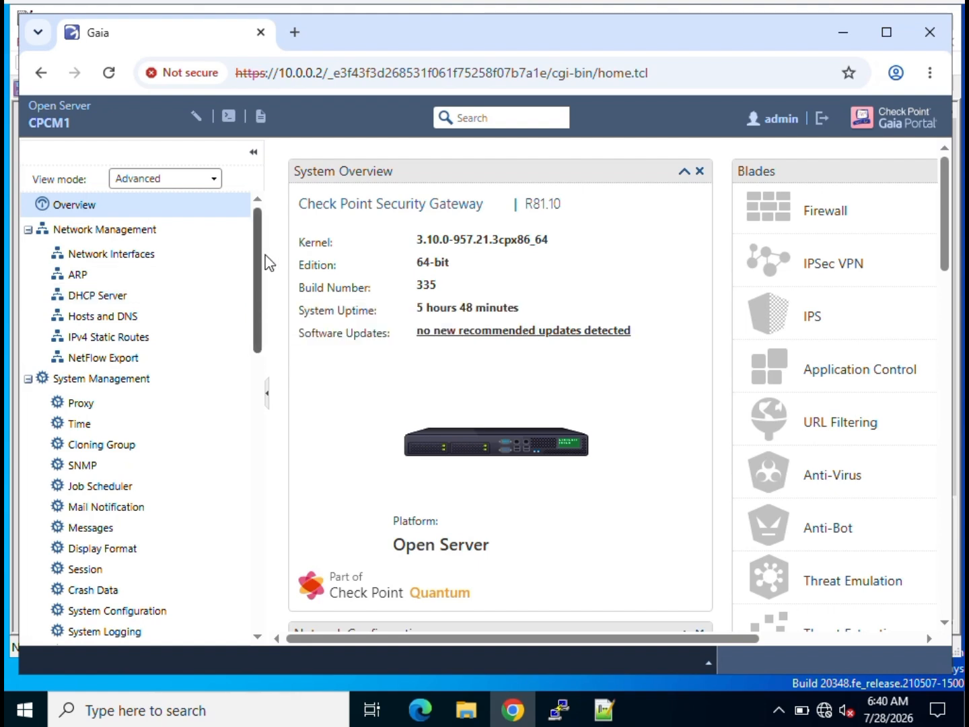
{"action": "left_click", "coordinate": [28, 231]}
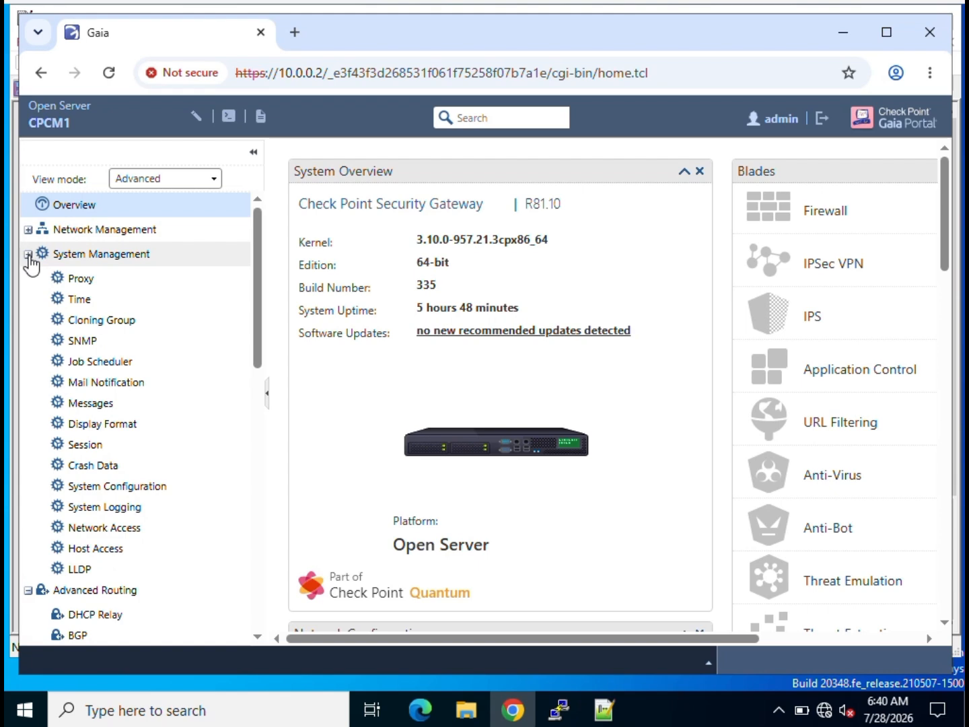
{"action": "left_click", "coordinate": [29, 254]}
{"action": "left_click", "coordinate": [27, 279]}
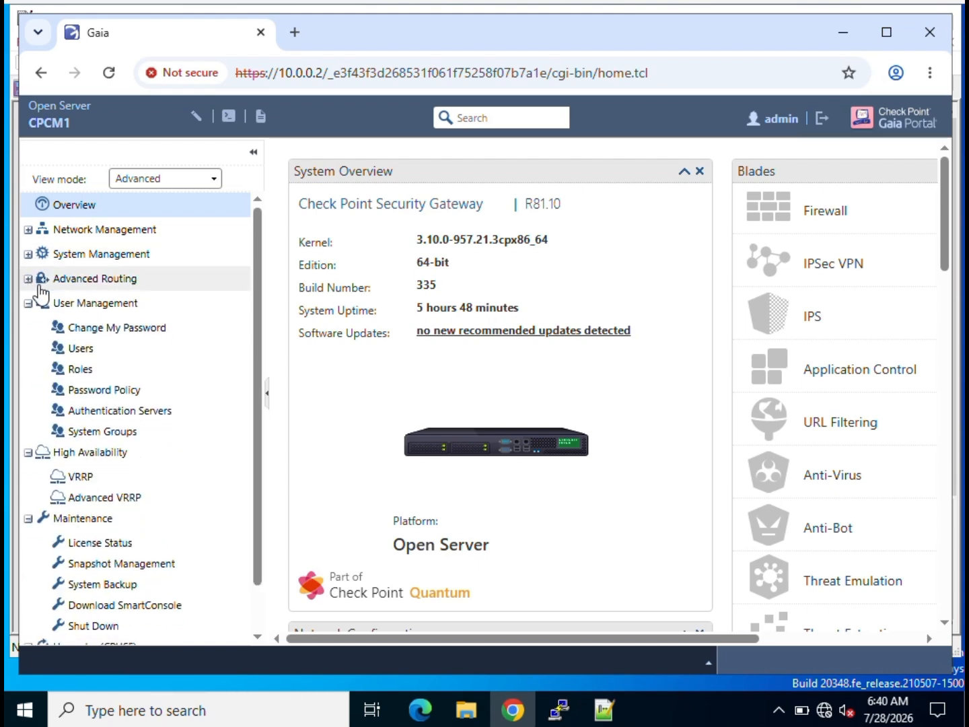
{"action": "scroll", "coordinate": [253, 364], "scroll_direction": "down", "scroll_amount": 2}
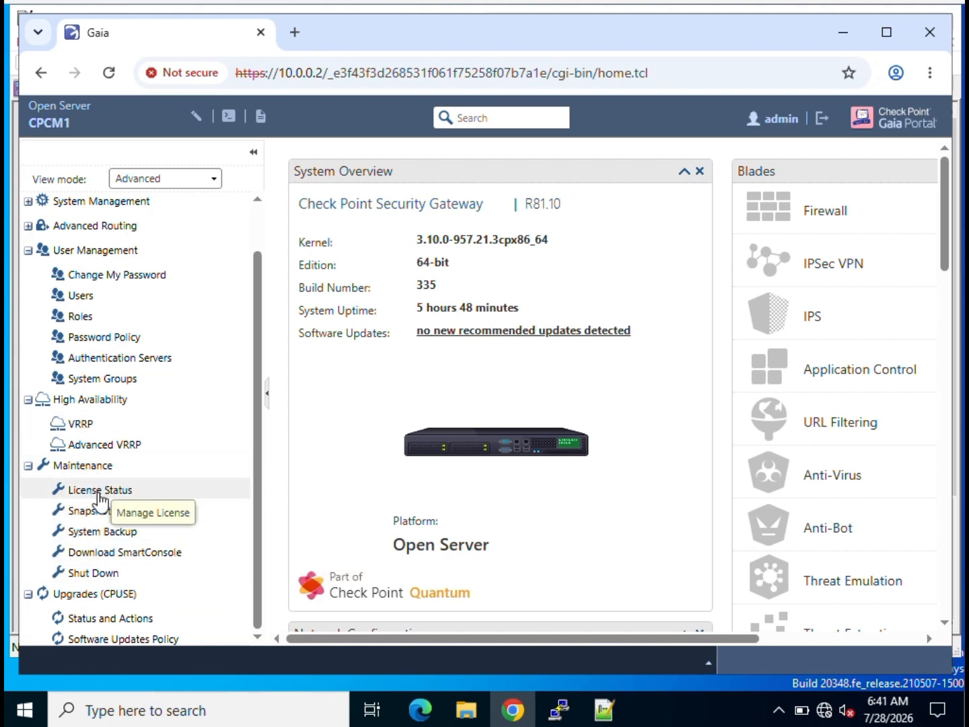
Open Maintenance > System Backup and start a New Backup for This appliance.
{"action": "left_click", "coordinate": [103, 532]}
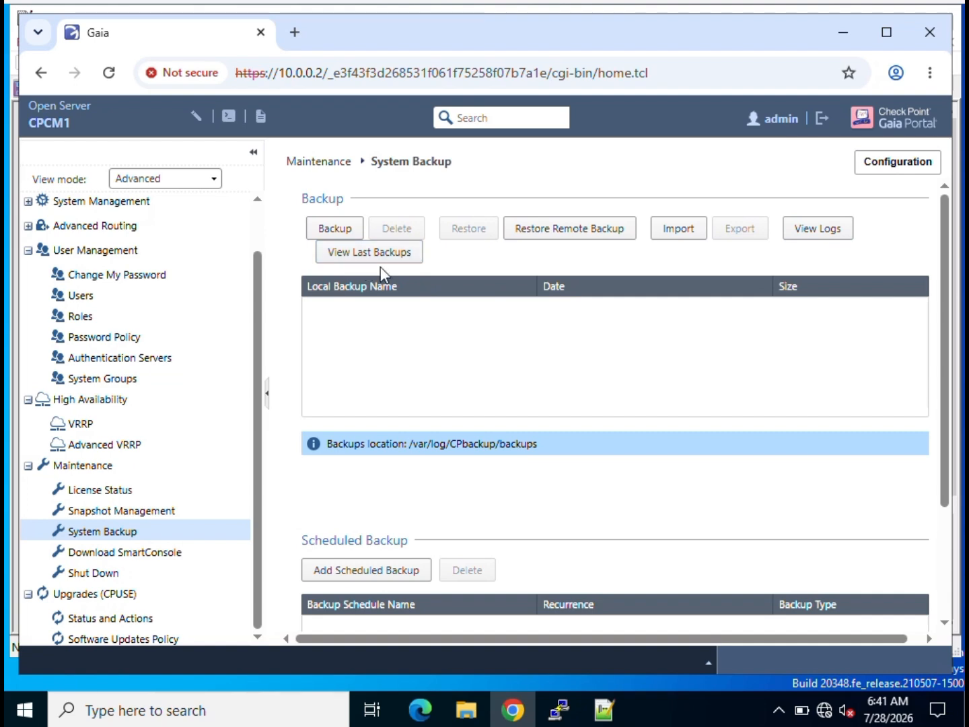
{"action": "left_click", "coordinate": [345, 230]}
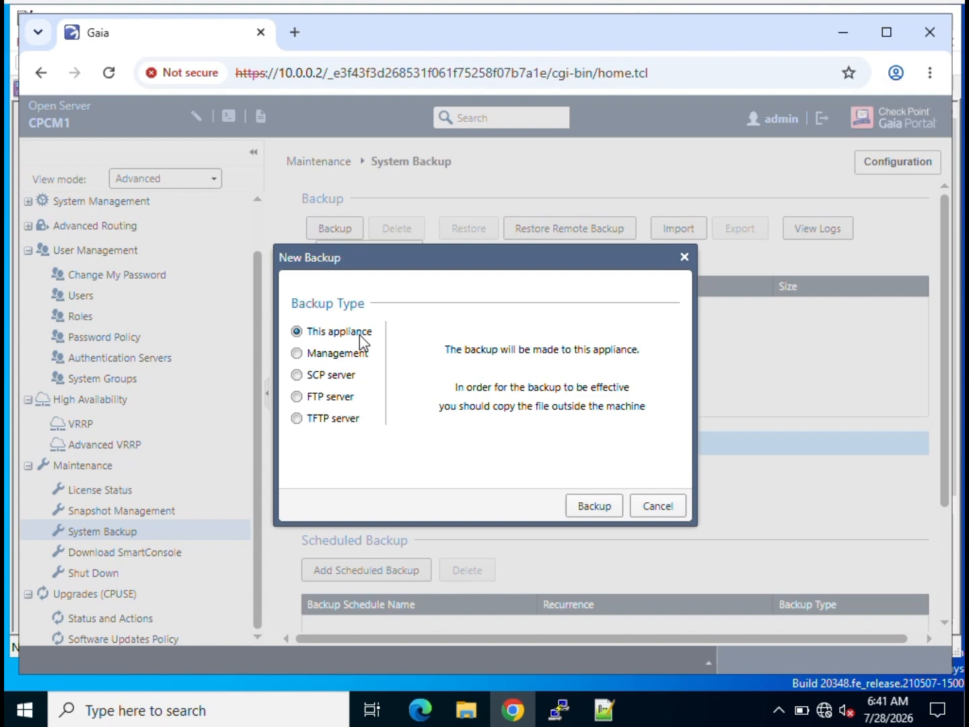
{"action": "left_click", "coordinate": [332, 363]}
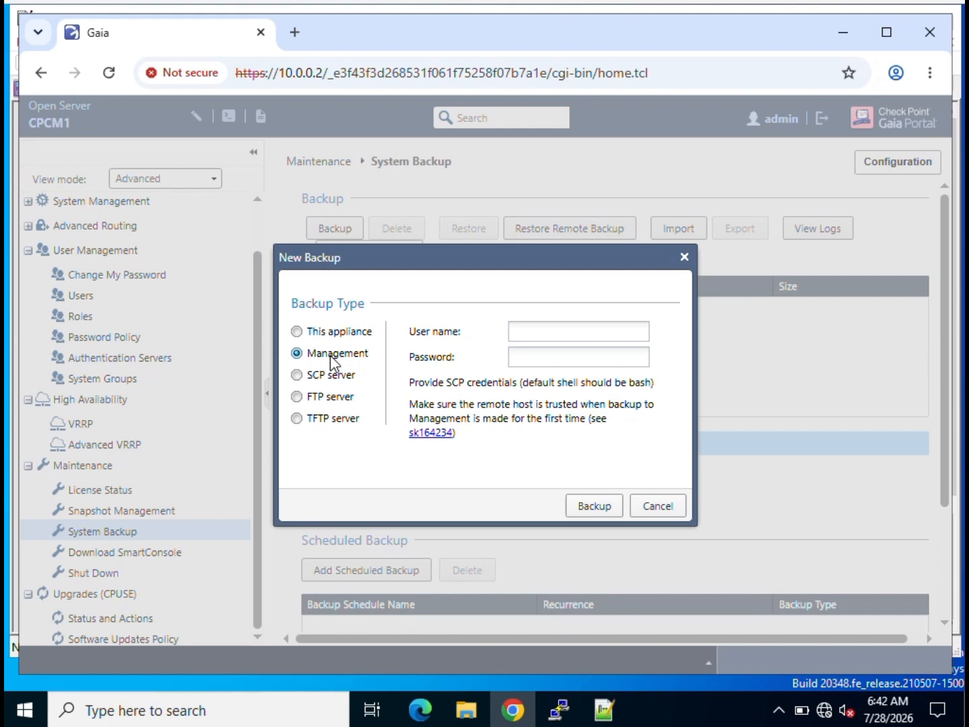
{"action": "left_click", "coordinate": [312, 400]}
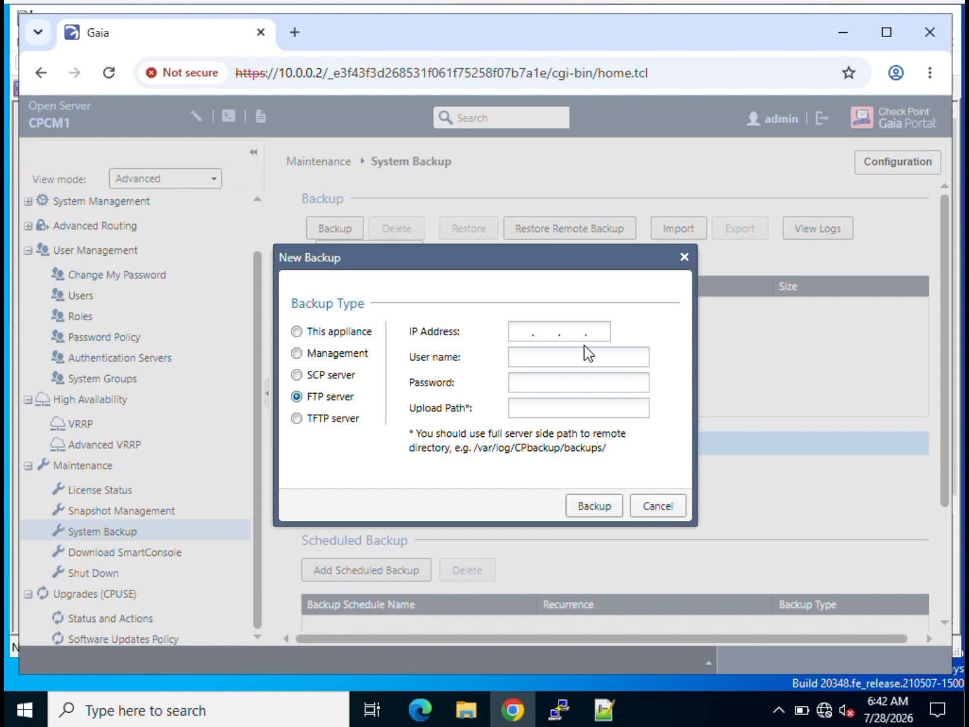
{"action": "left_click", "coordinate": [313, 421]}
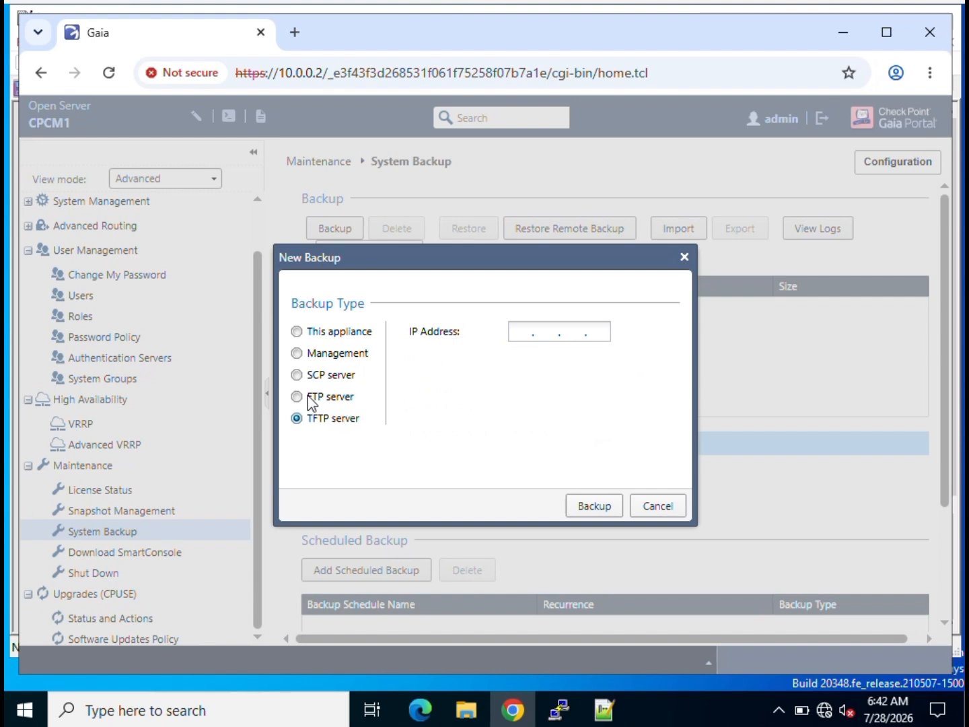
{"action": "left_click", "coordinate": [312, 398]}
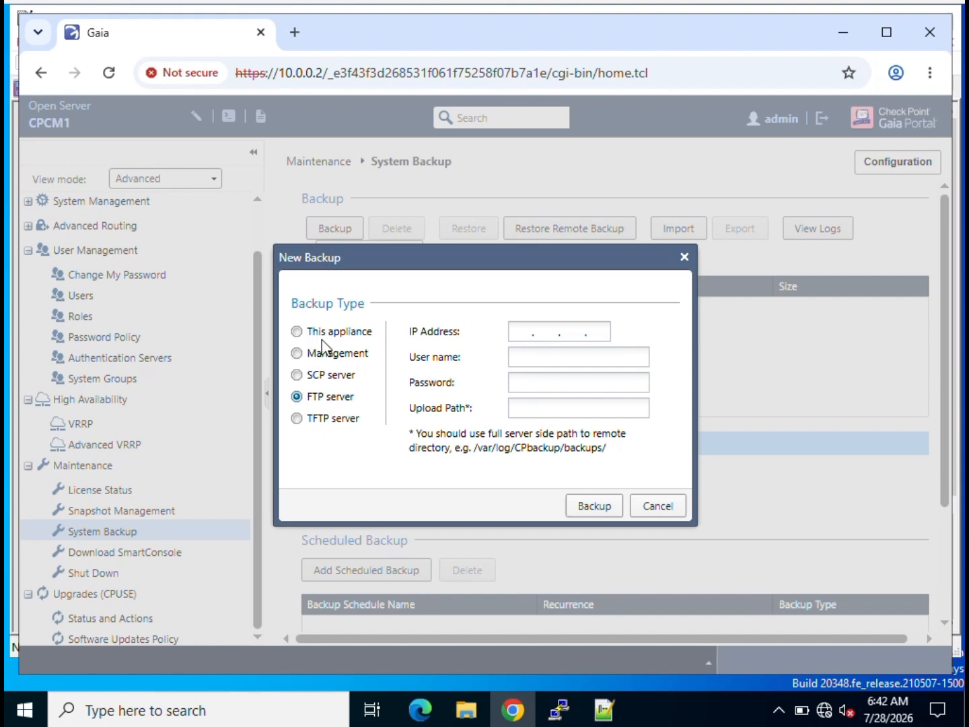
{"action": "mouse_move", "coordinate": [336, 359]}
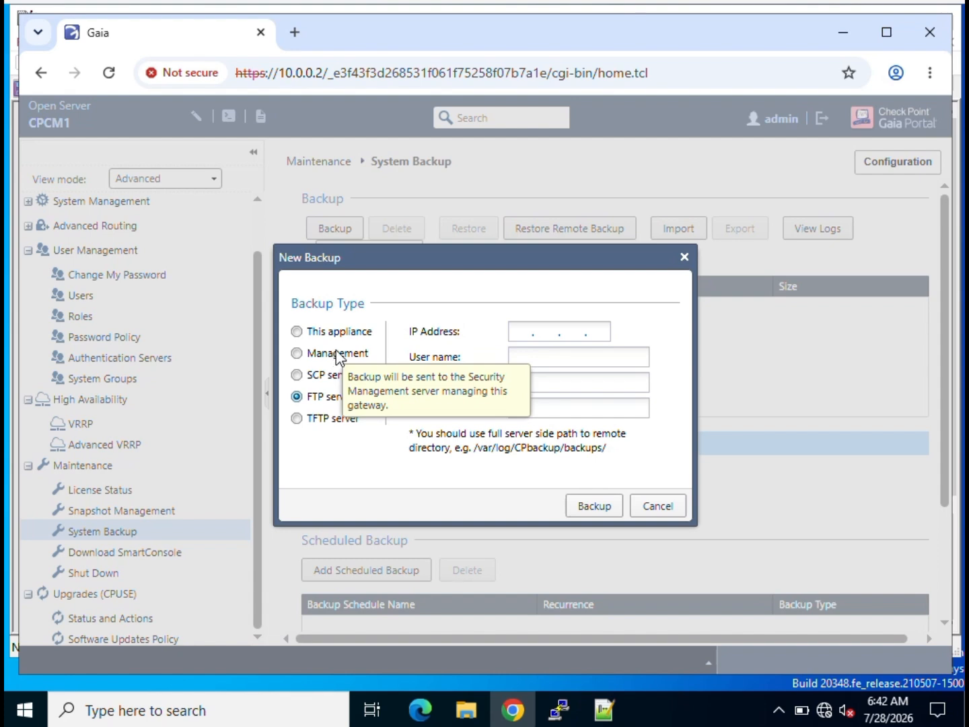
{"action": "left_click", "coordinate": [297, 331]}
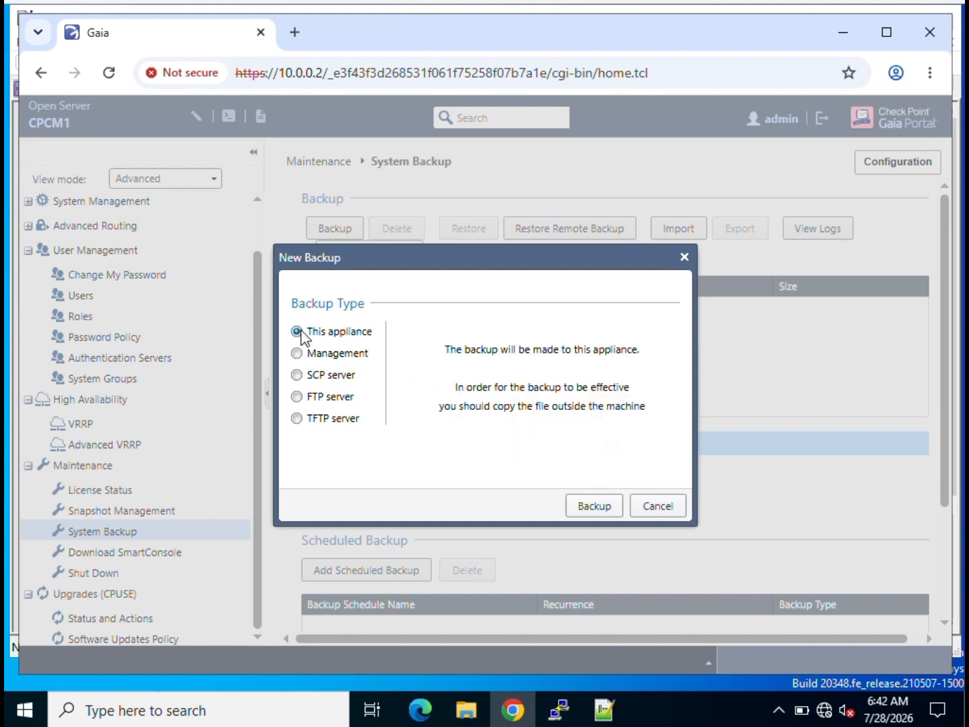
Run the local appliance backup, acknowledge completion, and select the new 32.34 MB backup entry.
{"action": "left_click", "coordinate": [595, 506]}
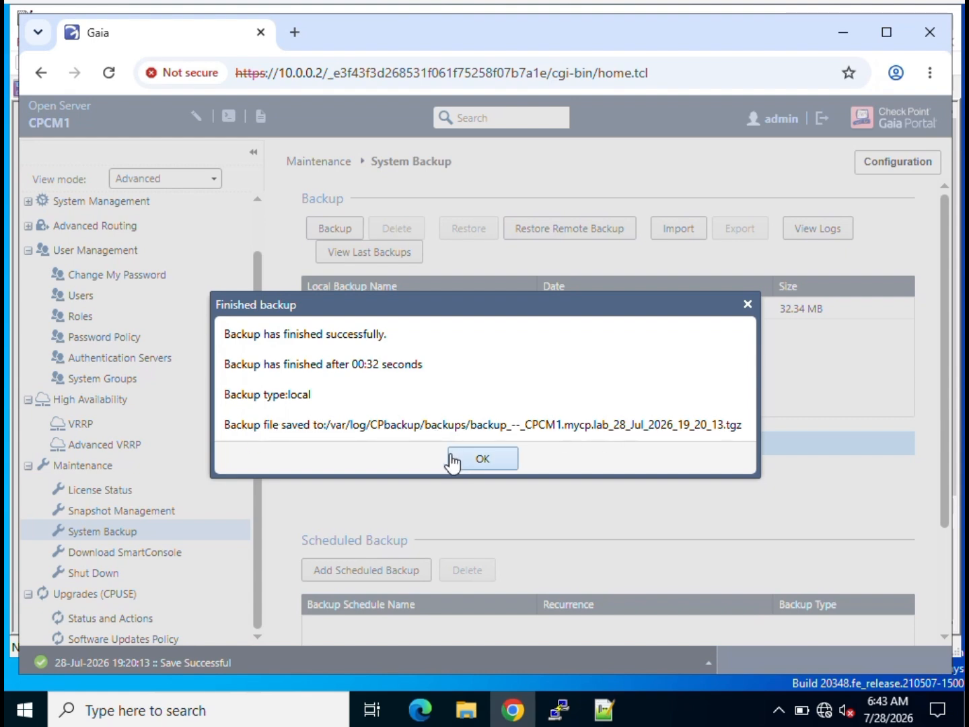
{"action": "left_click", "coordinate": [511, 464]}
{"action": "left_click", "coordinate": [440, 316]}
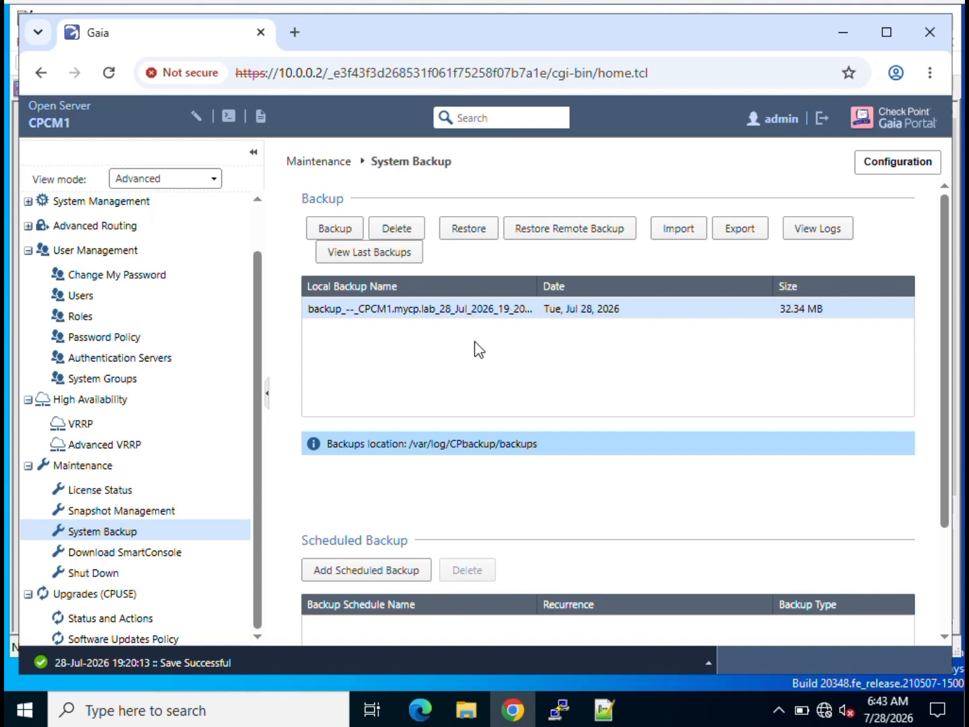
Open PuTTY's saved CPCM1 session to 10.0.0.2 and log in as admin.
{"action": "left_click", "coordinate": [560, 708]}
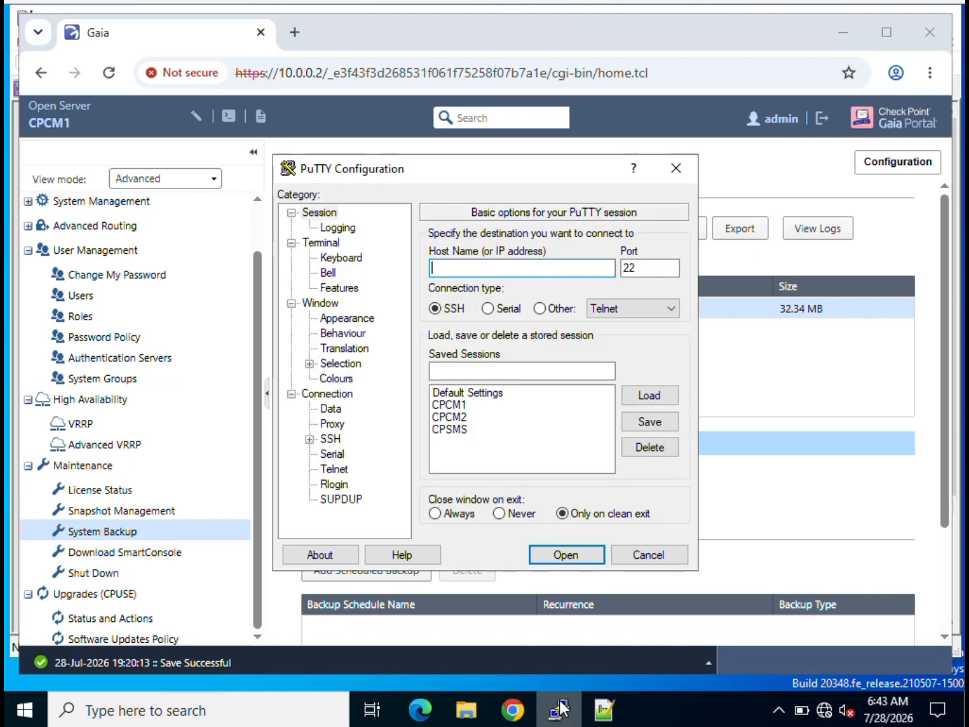
{"action": "left_click", "coordinate": [458, 404]}
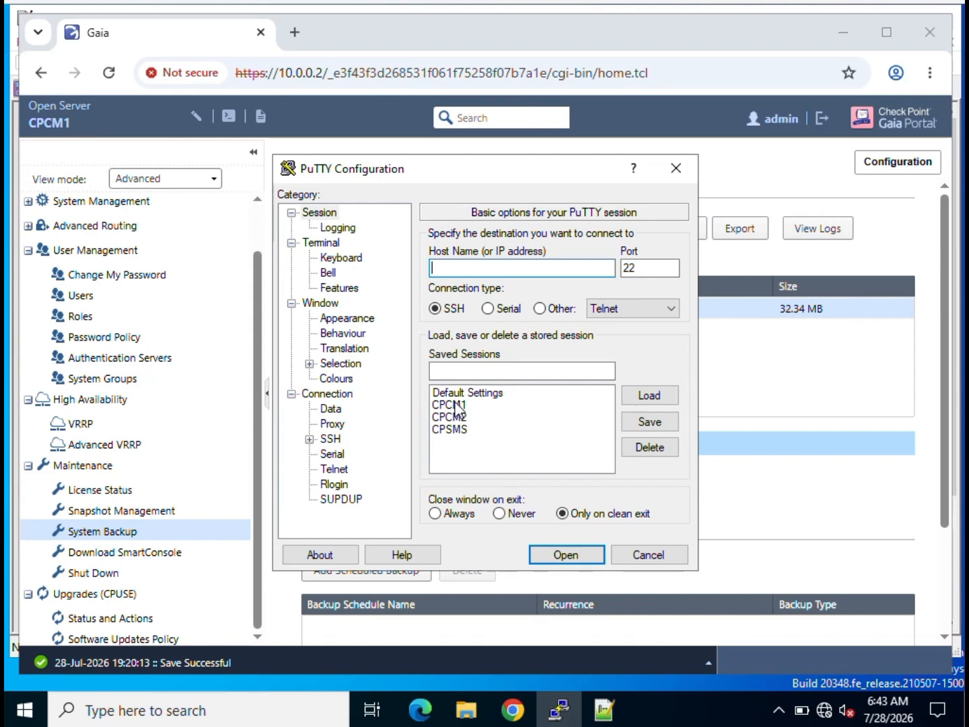
{"action": "double_click", "coordinate": [457, 403]}
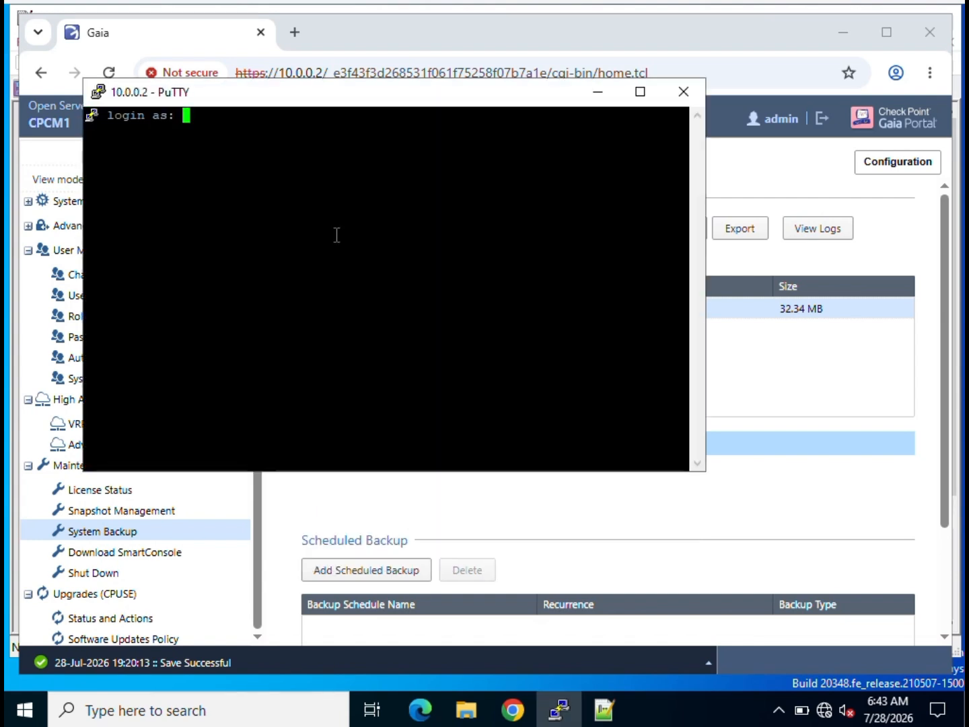
{"action": "type", "text": "admin"}
{"action": "key", "text": "Return"}
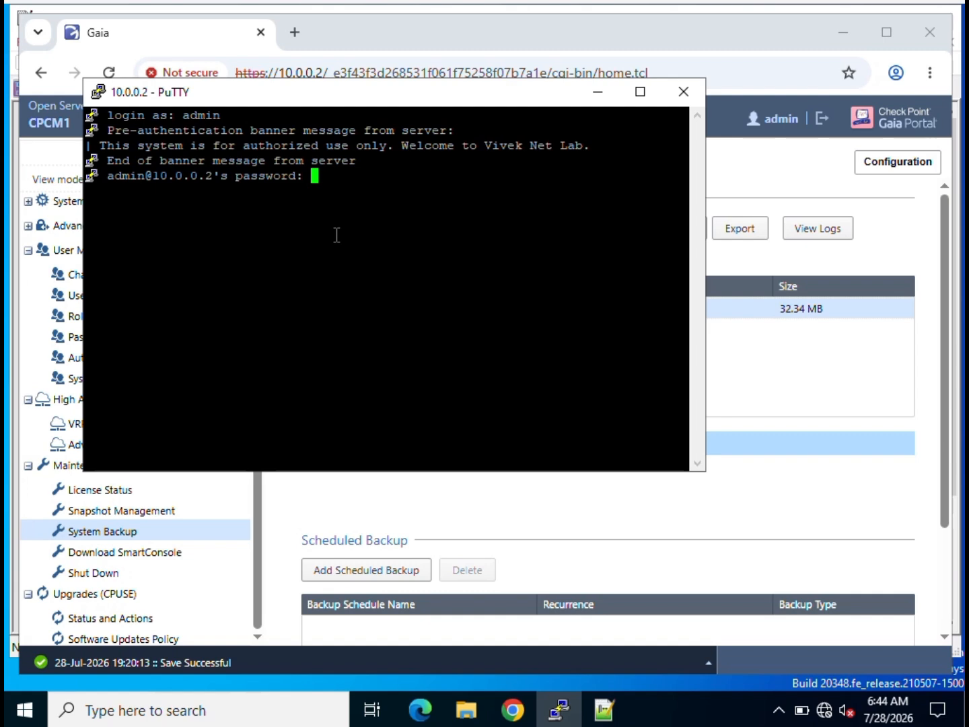
{"action": "key", "text": "Return"}
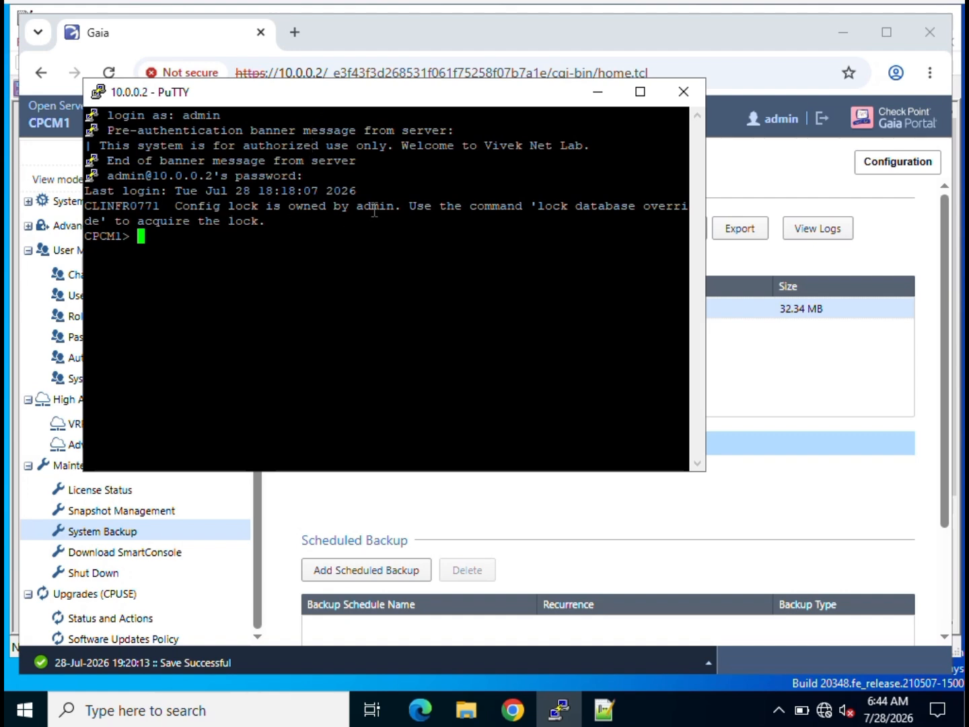
Override the configuration lock with 'lock database override', after a misspelled first attempt.
{"action": "type", "text": "lock da"}
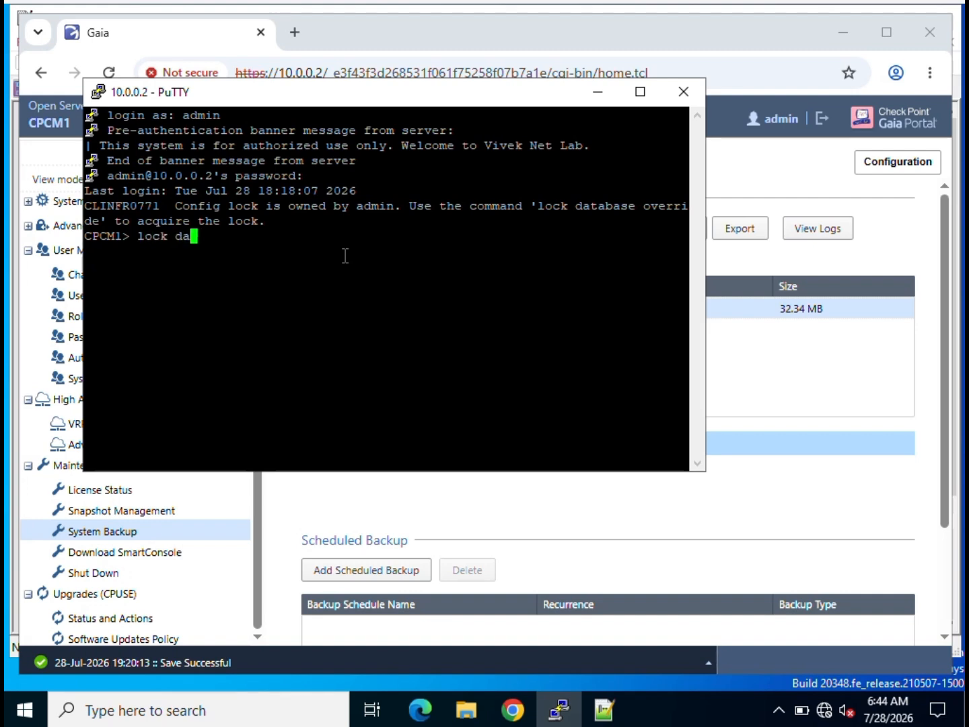
{"action": "type", "text": "tabse override"}
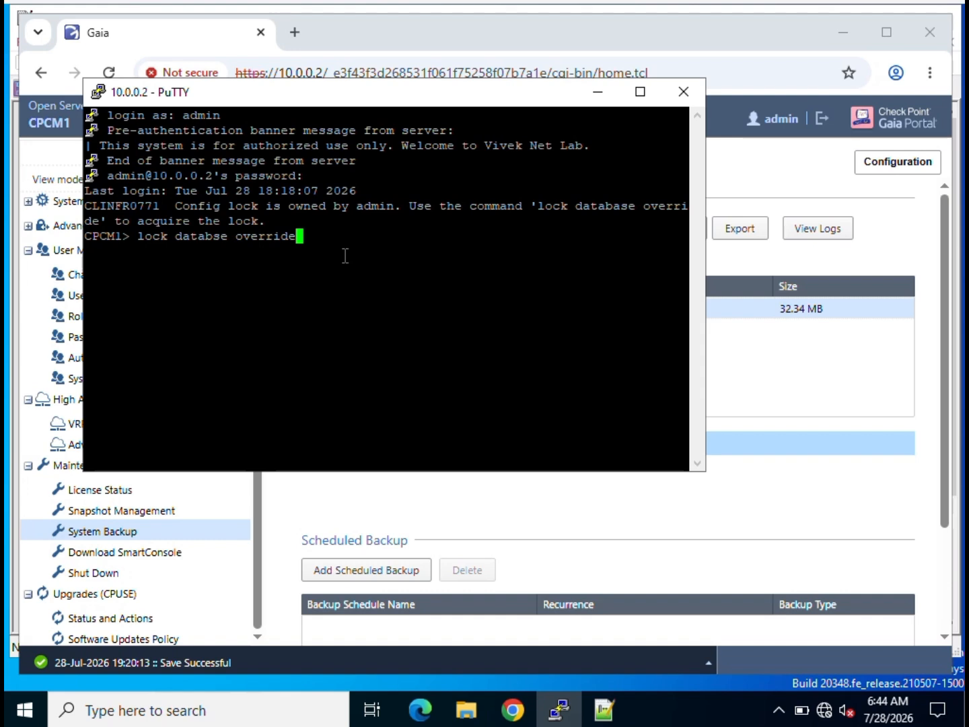
{"action": "key", "text": "Return"}
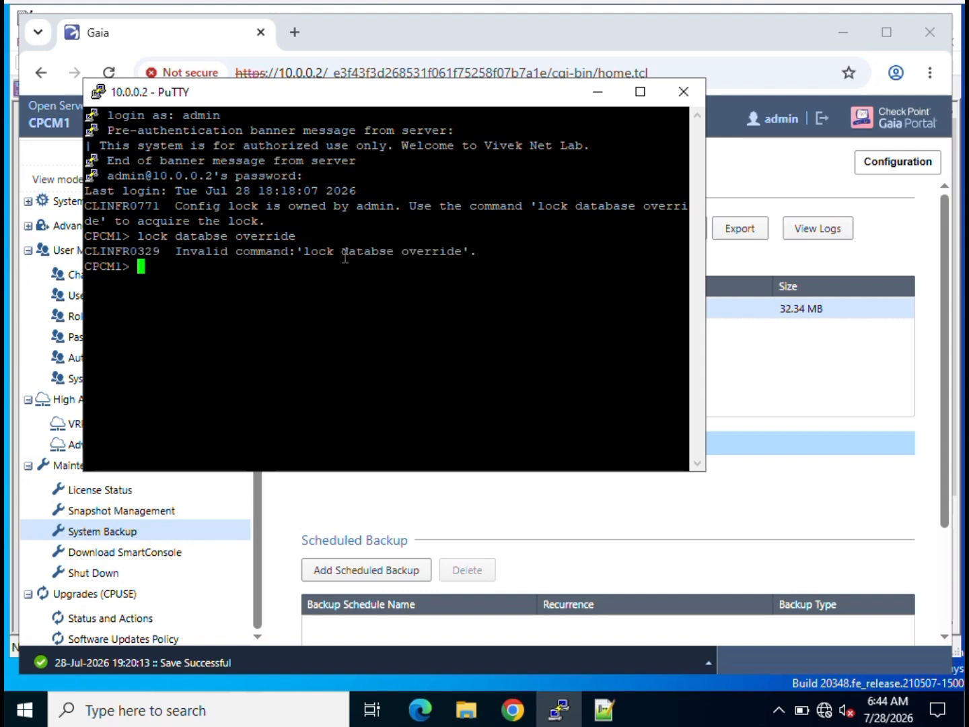
{"action": "type", "text": "lock datab"}
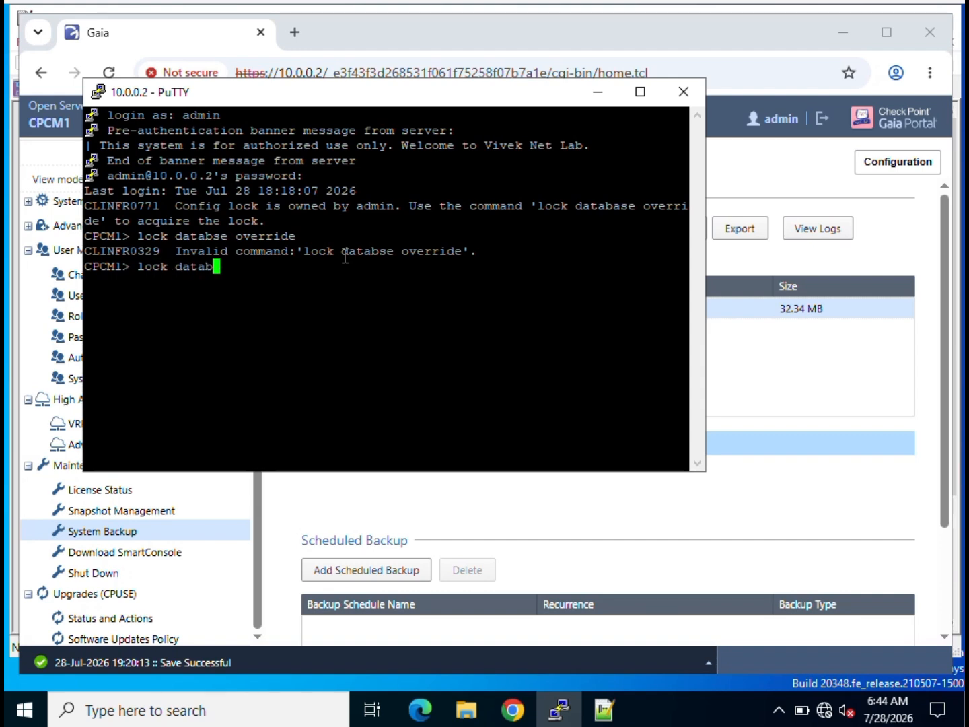
{"action": "key", "text": "Tab"}
{"action": "type", "text": "override"}
{"action": "key", "text": "Return"}
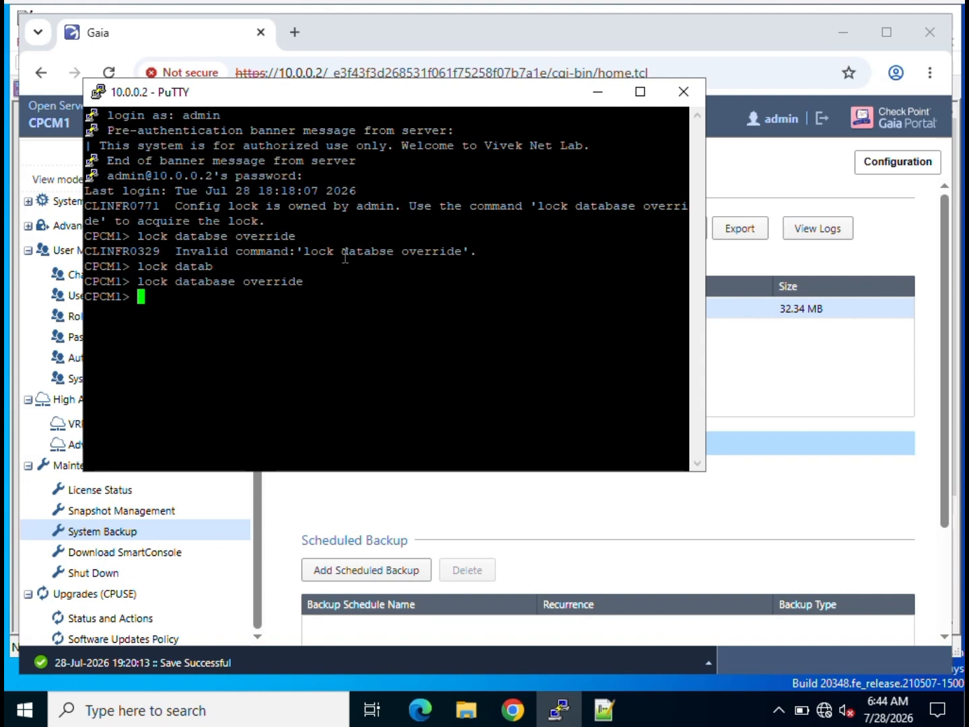
Save the configuration with 'save configuration testbackup.tgz'.
{"action": "type", "text": "save config"}
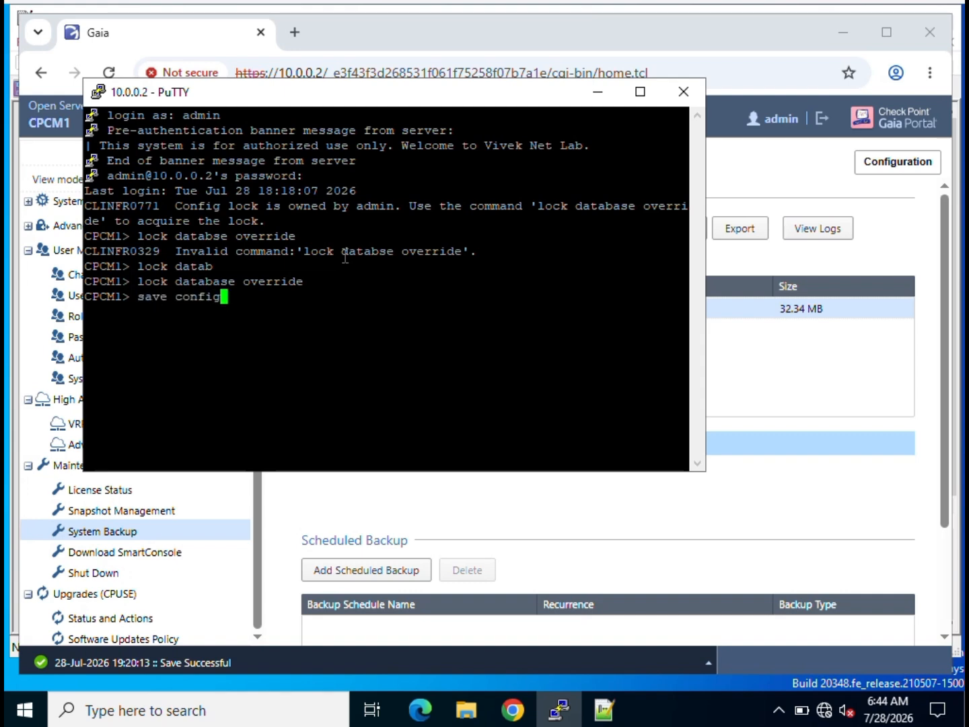
{"action": "key", "text": "Tab"}
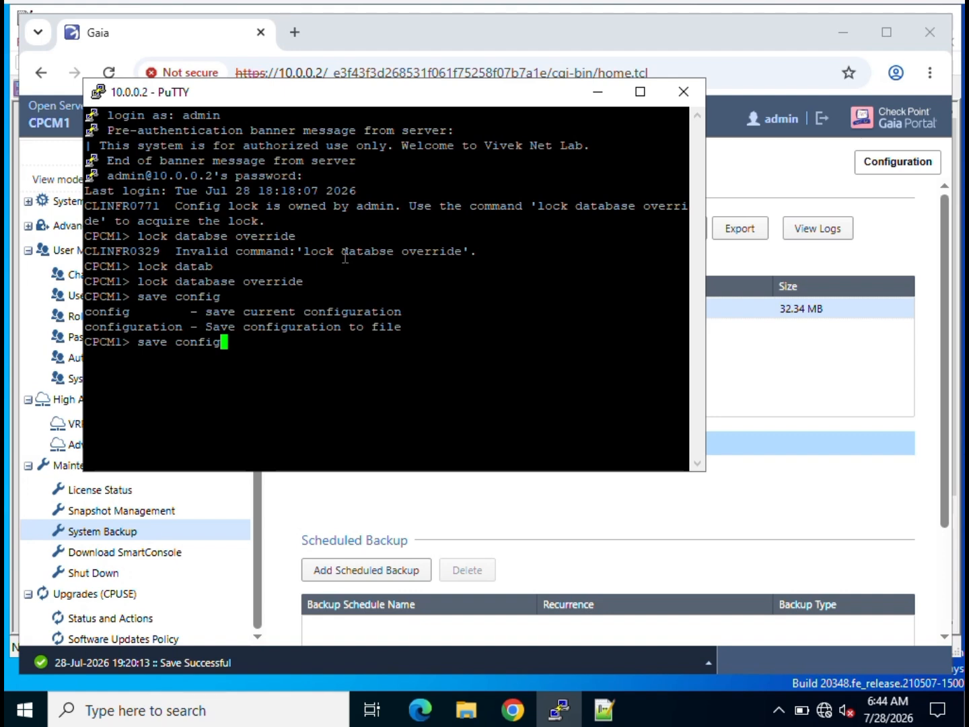
{"action": "type", "text": "u"}
{"action": "key", "text": "Tab"}
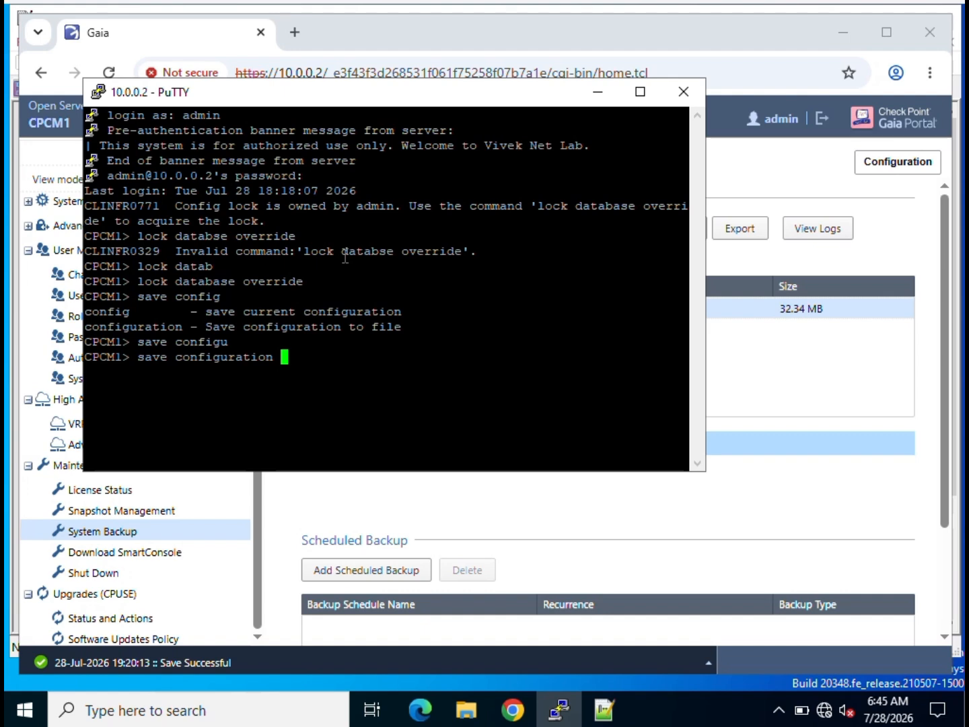
{"action": "type", "text": "testbackup"}
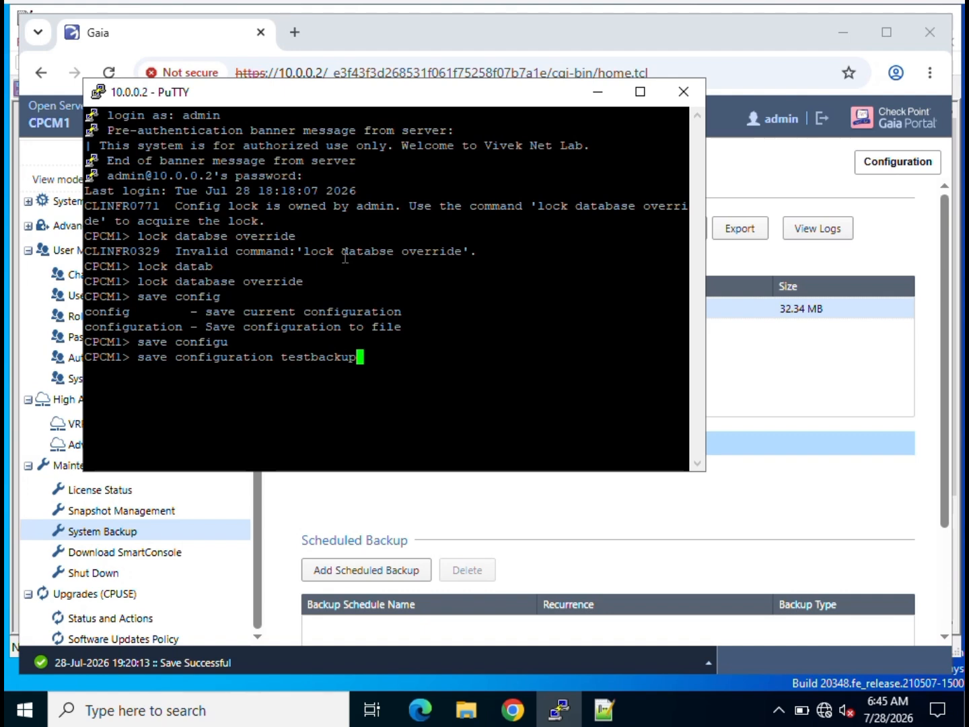
{"action": "type", "text": ".tgz"}
{"action": "key", "text": "Return"}
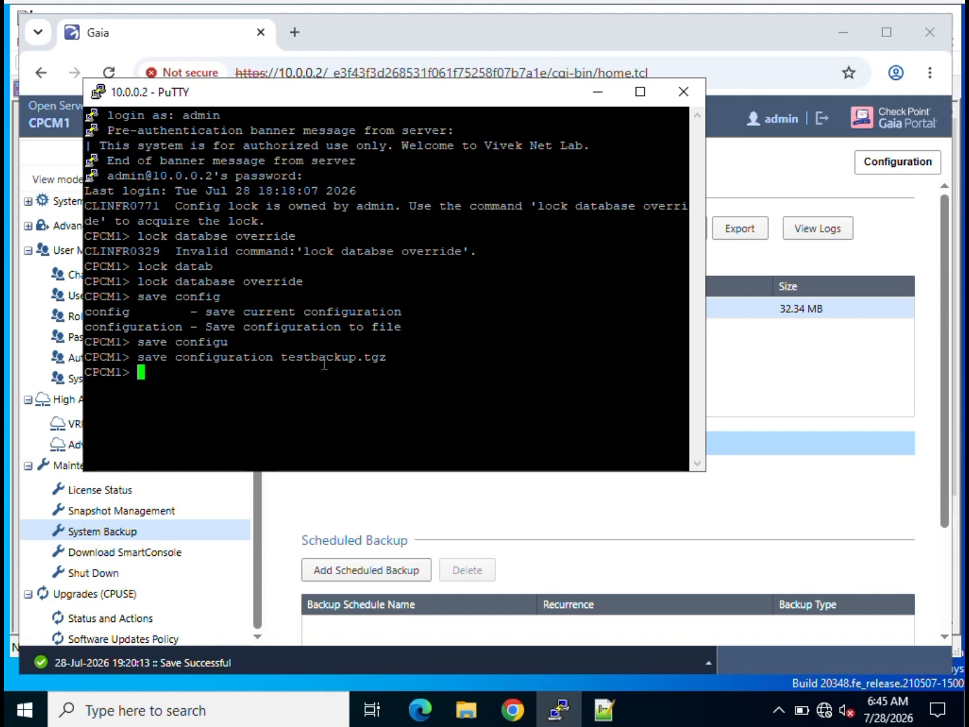
{"action": "left_click_drag", "start_coordinate": [393, 140], "coordinate": [430, 56]}
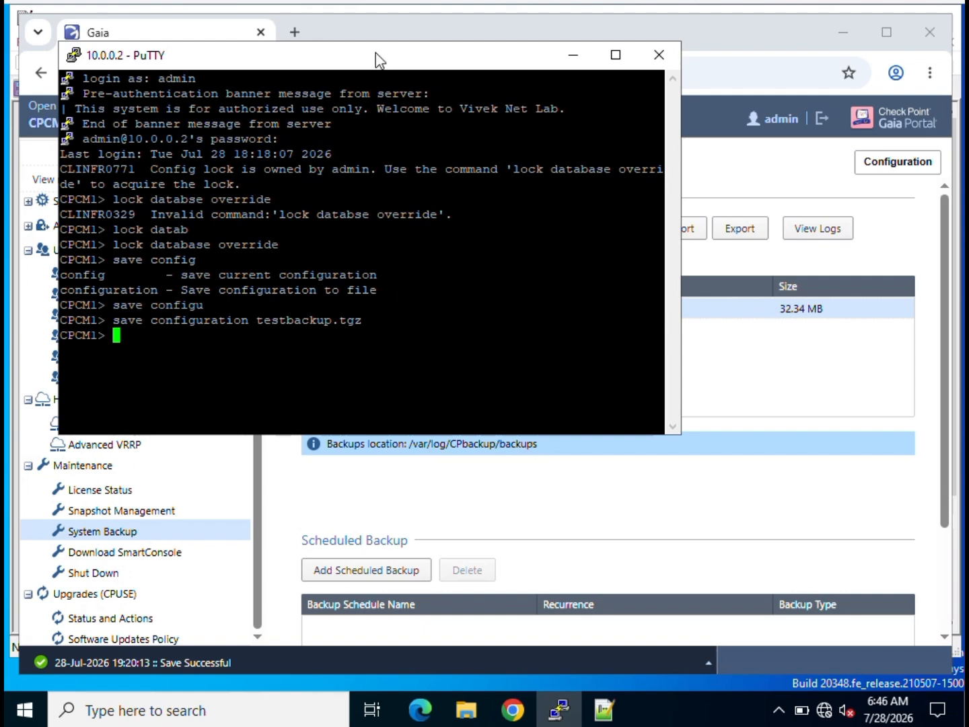
{"action": "left_click_drag", "start_coordinate": [377, 54], "coordinate": [422, 103]}
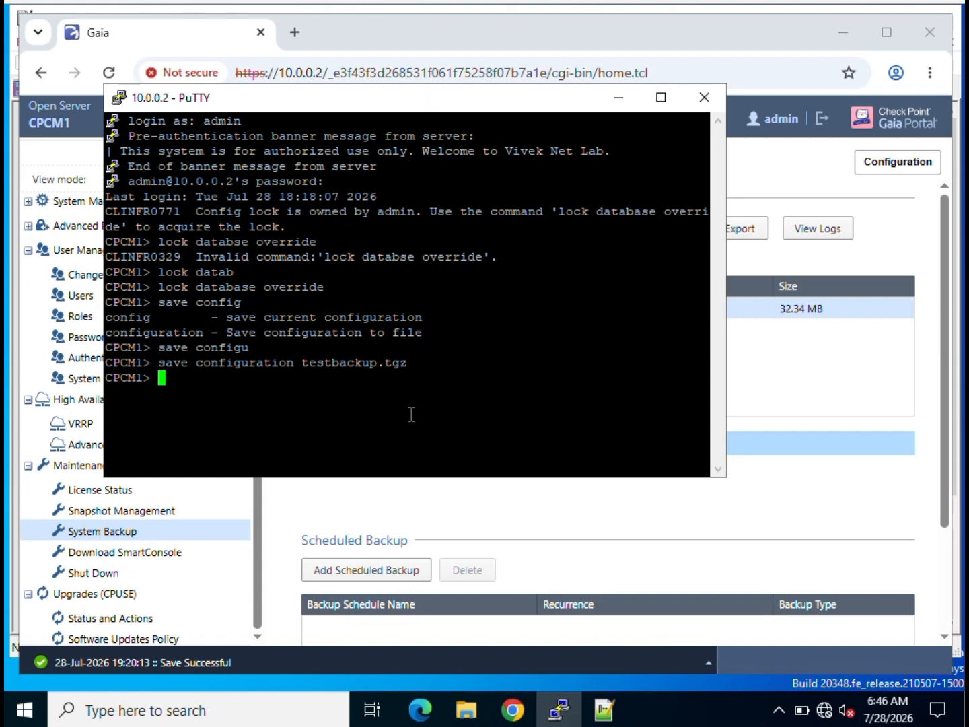
Switch to expert mode with the expert command and its password.
{"action": "type", "text": "expert"}
{"action": "key", "text": "Return"}
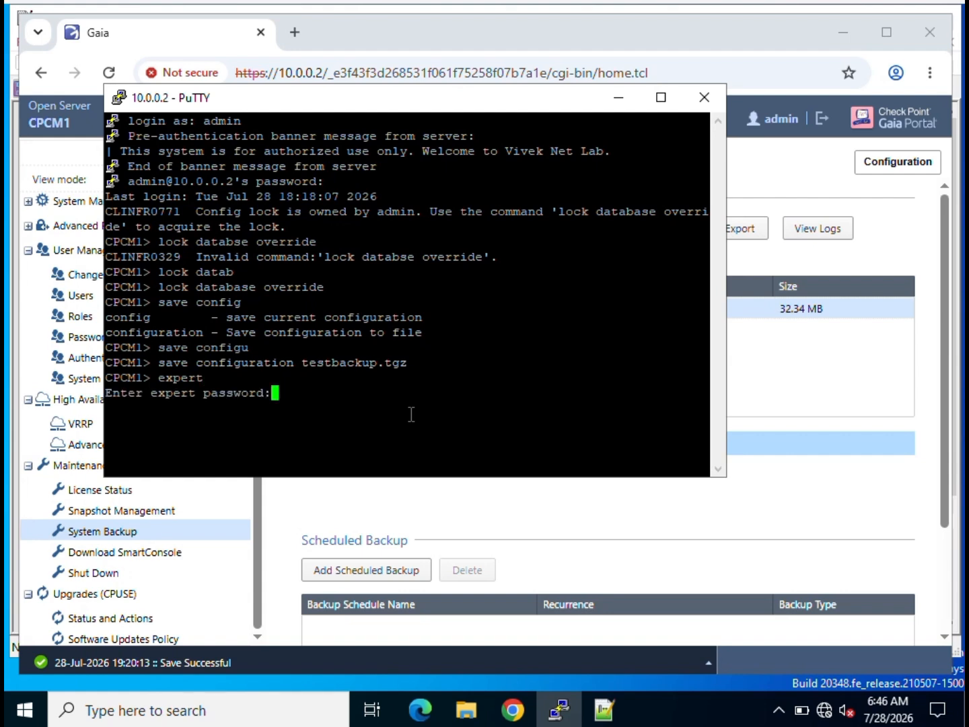
{"action": "key", "text": "Return"}
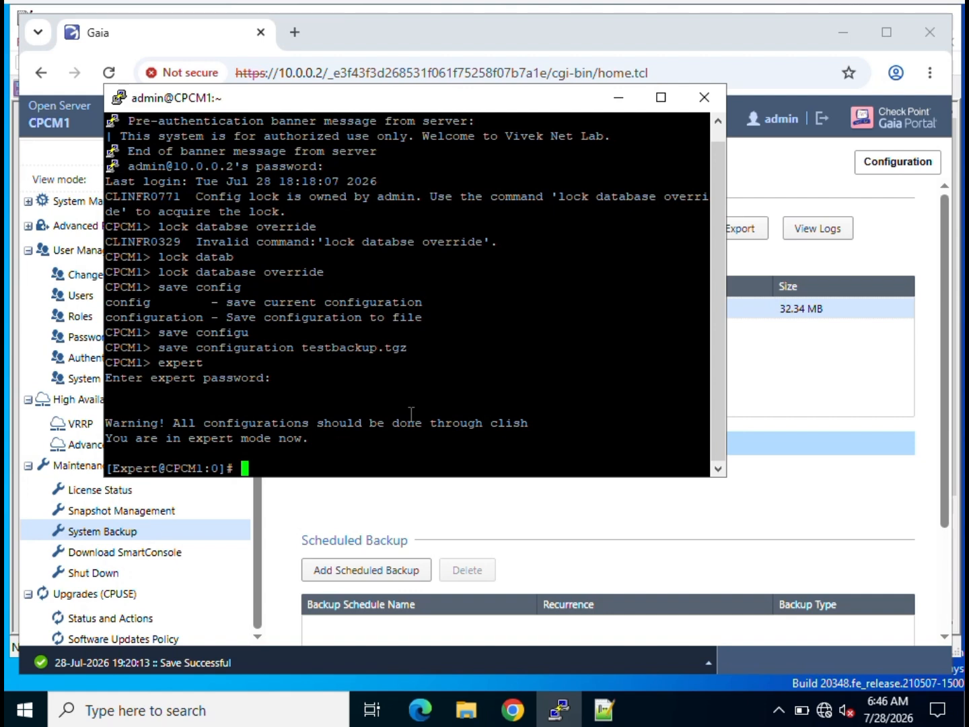
Copy 'ls testbackup.tgz' from the Notepad++ notes and run it to confirm the file exists.
{"action": "left_click", "coordinate": [619, 711]}
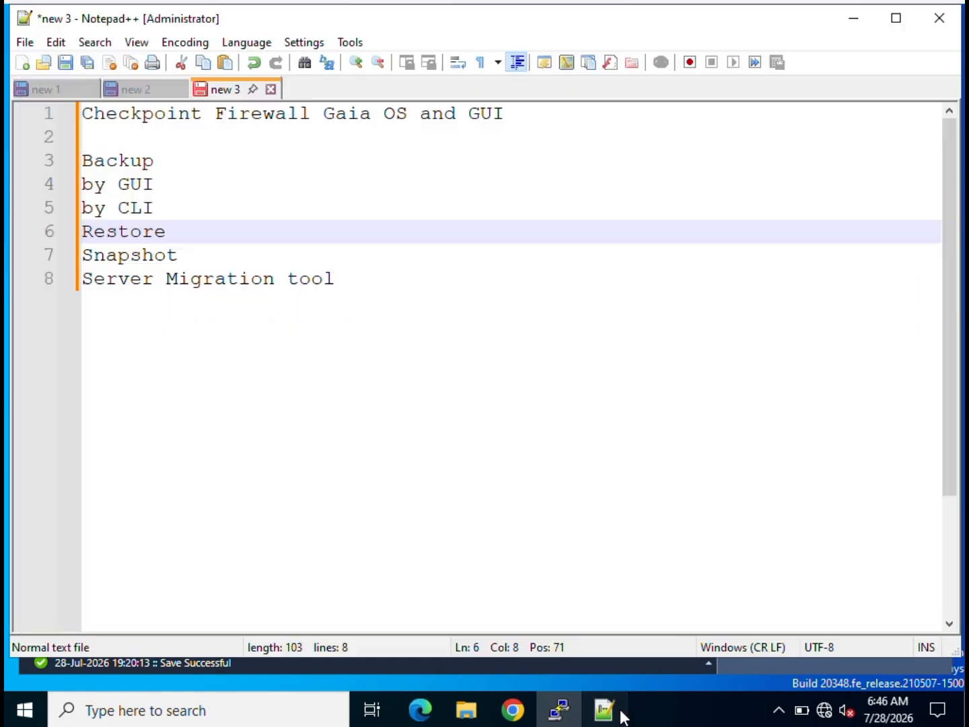
{"action": "left_click", "coordinate": [135, 90]}
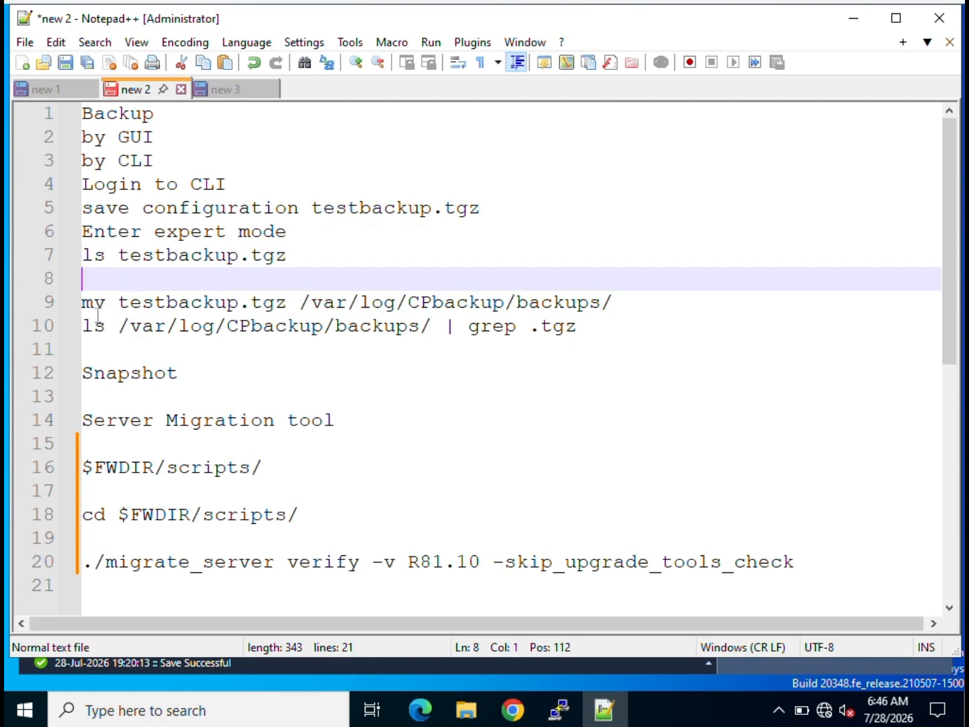
{"action": "left_click", "coordinate": [92, 305]}
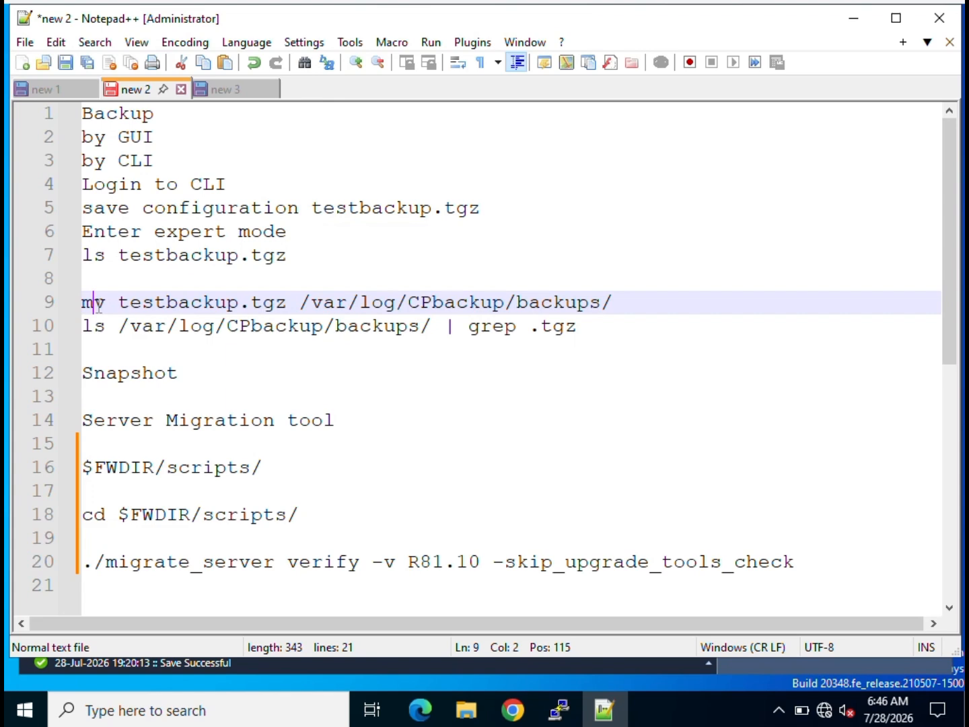
{"action": "double_click", "coordinate": [131, 303]}
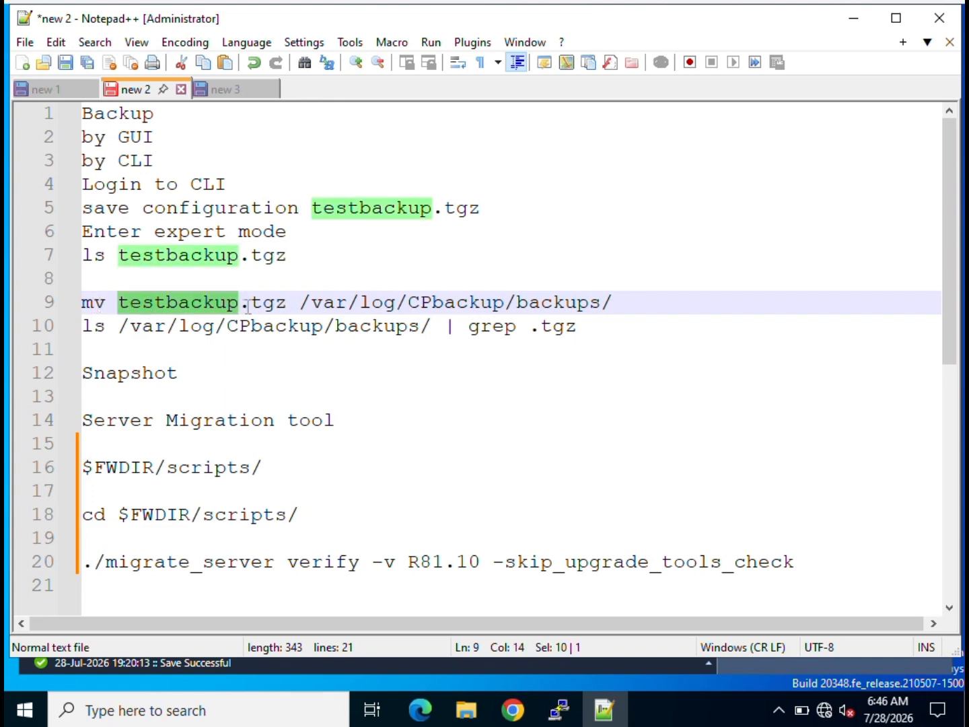
{"action": "left_click", "coordinate": [326, 302]}
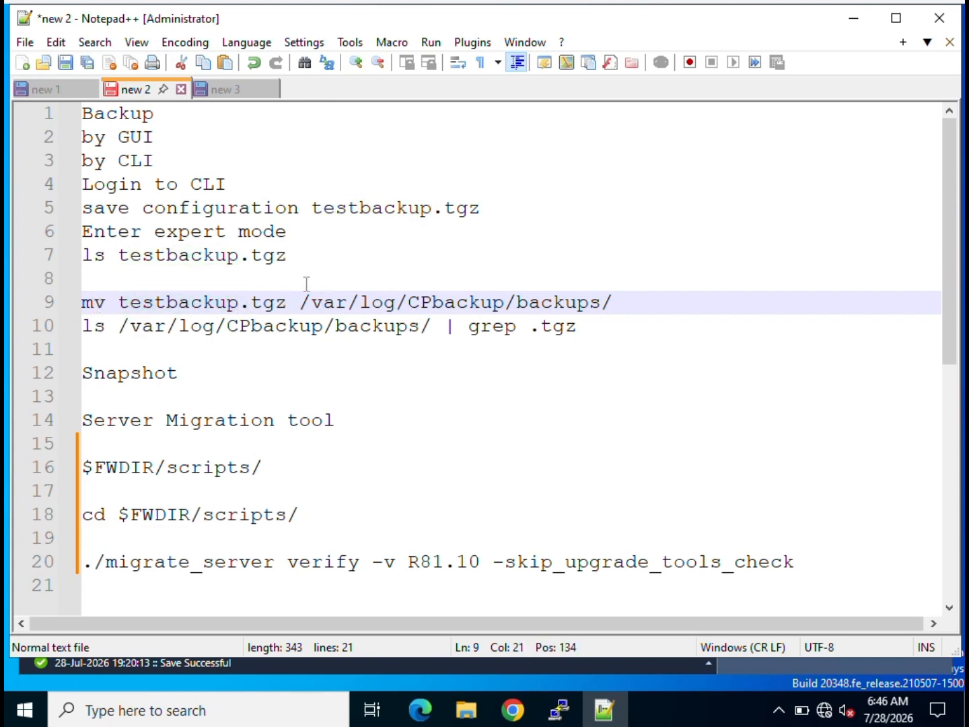
{"action": "left_click_drag", "start_coordinate": [285, 254], "coordinate": [74, 251]}
{"action": "key", "text": "ctrl+c"}
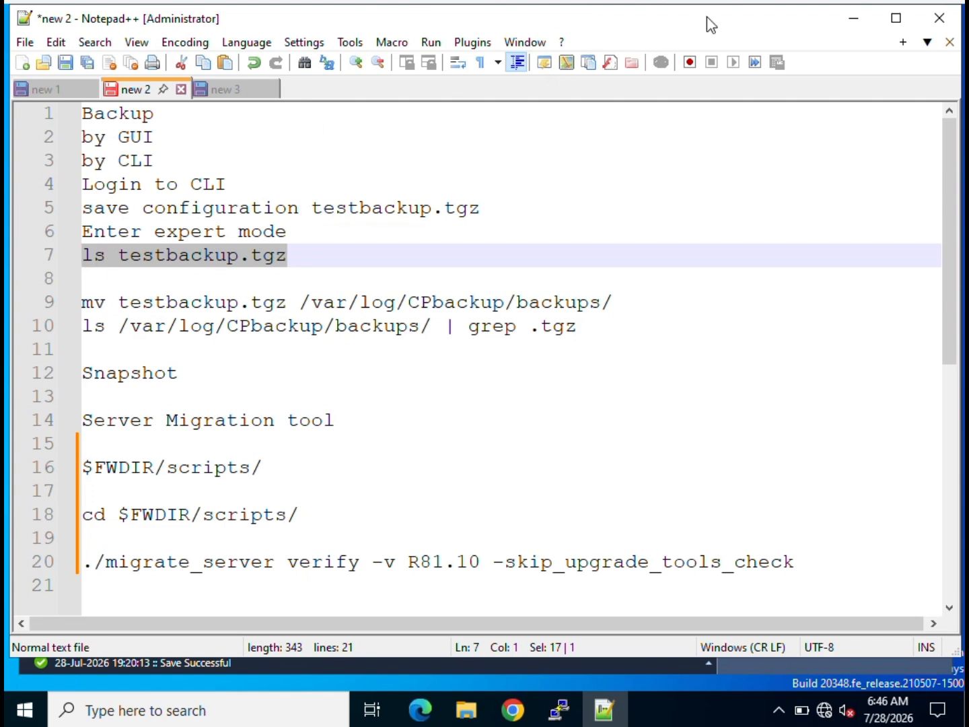
{"action": "left_click", "coordinate": [853, 20]}
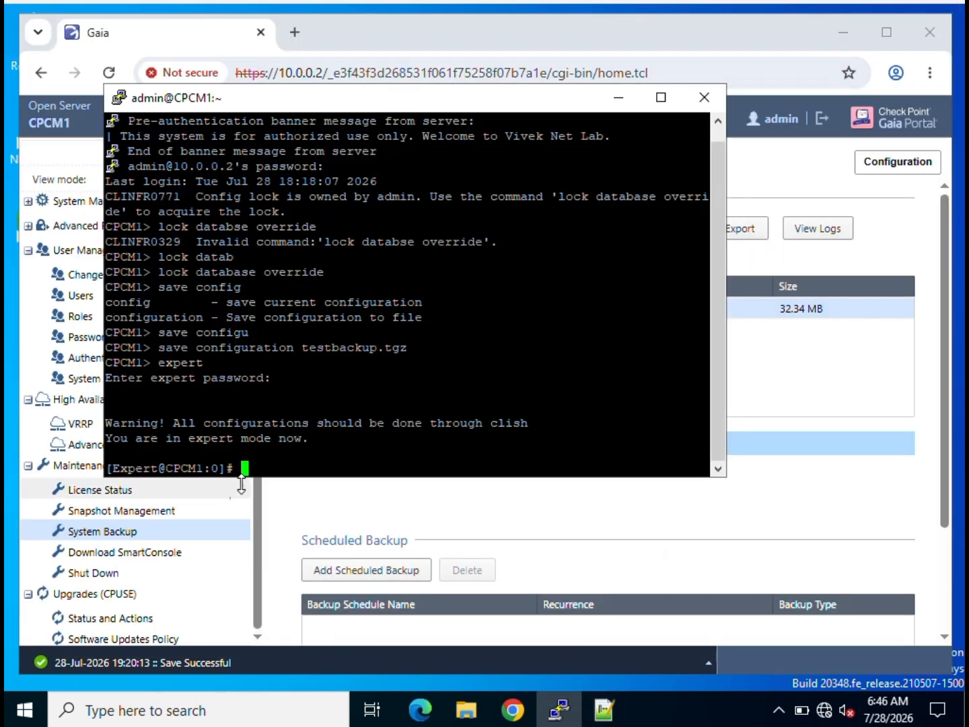
{"action": "right_click", "coordinate": [270, 467]}
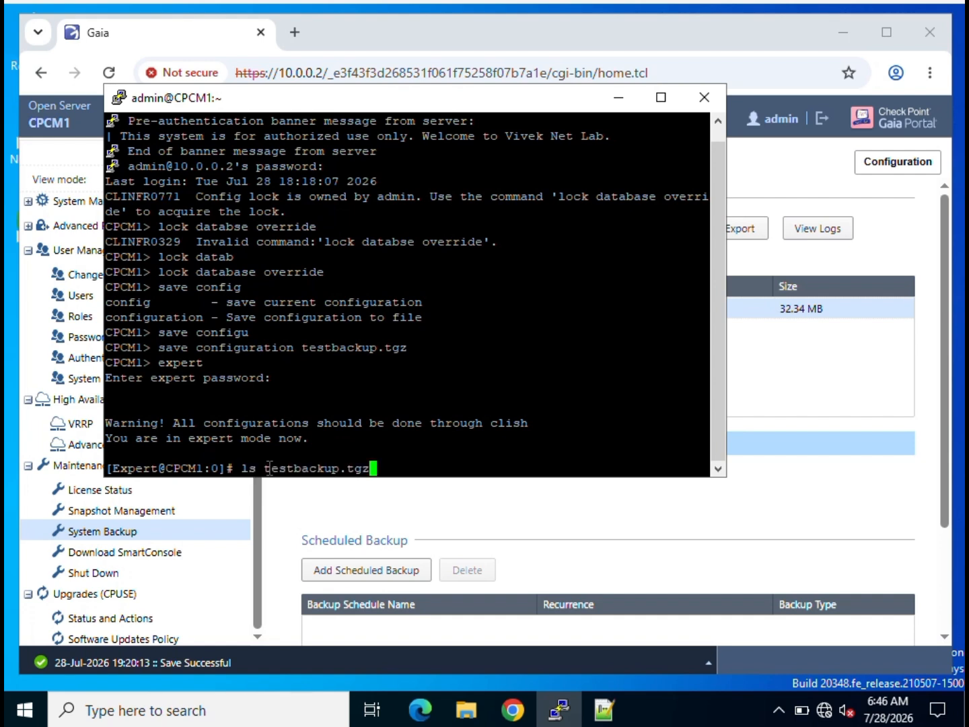
{"action": "key", "text": "Return"}
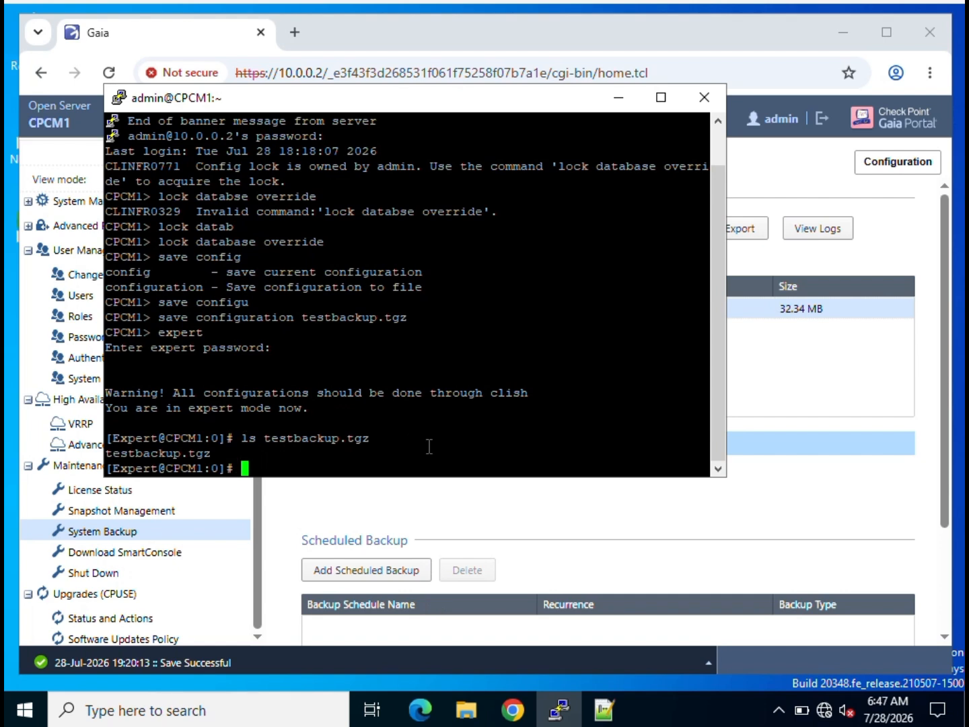
{"action": "left_click", "coordinate": [603, 710]}
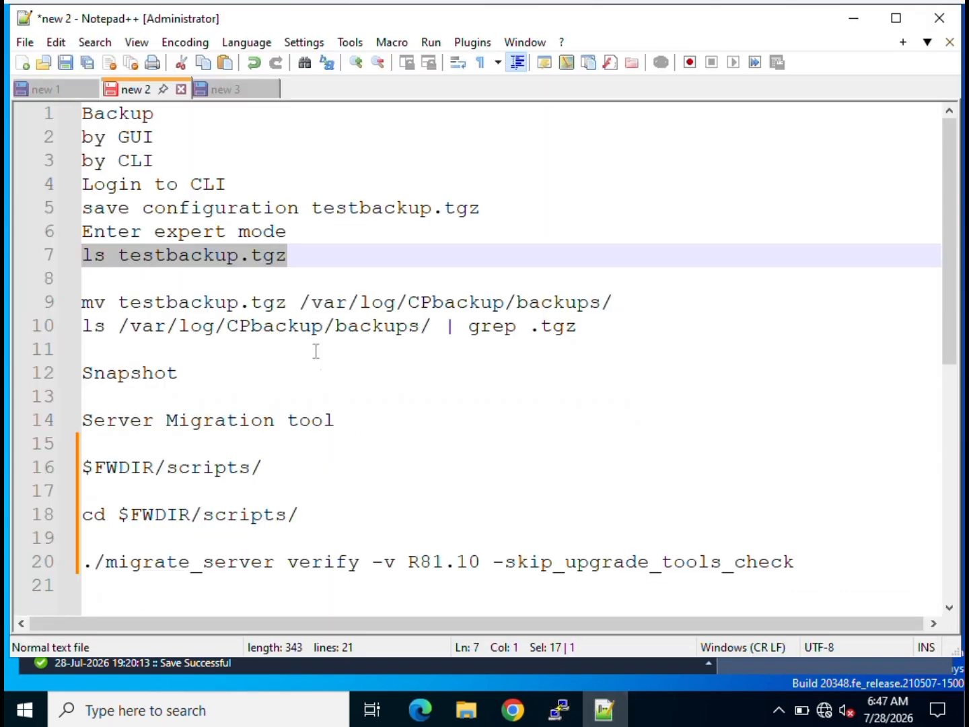
Paste and run 'mv testbackup.tgz /var/log/CPbackup/backups/', retrying after a garbled paste.
{"action": "left_click_drag", "start_coordinate": [118, 326], "coordinate": [387, 330]}
{"action": "left_click", "coordinate": [363, 237]}
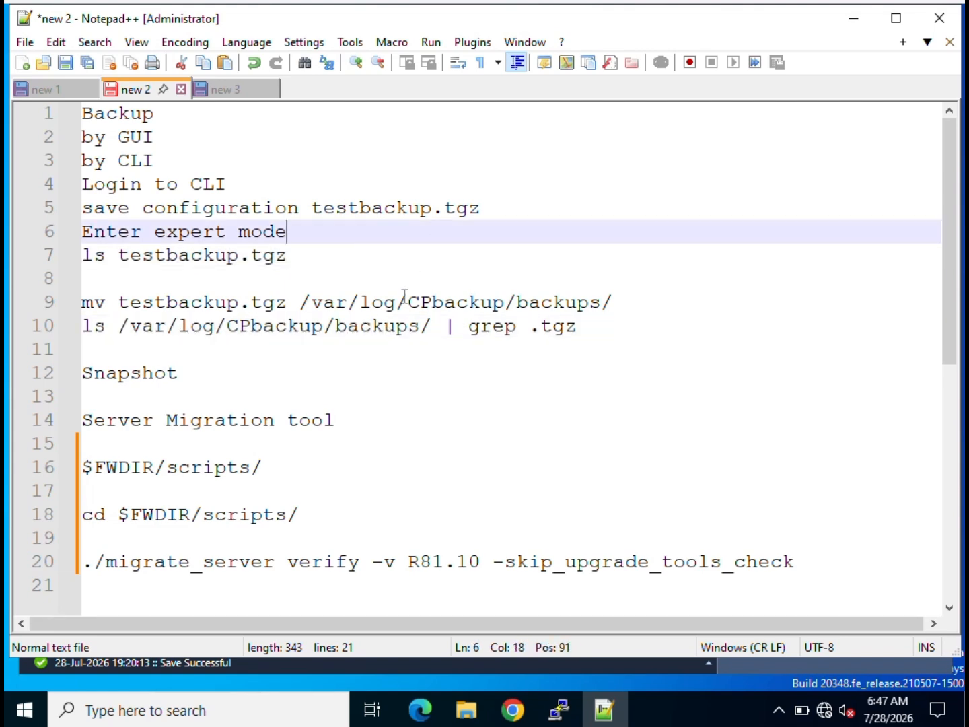
{"action": "left_click", "coordinate": [627, 299]}
{"action": "left_click_drag", "start_coordinate": [627, 299], "coordinate": [72, 313]}
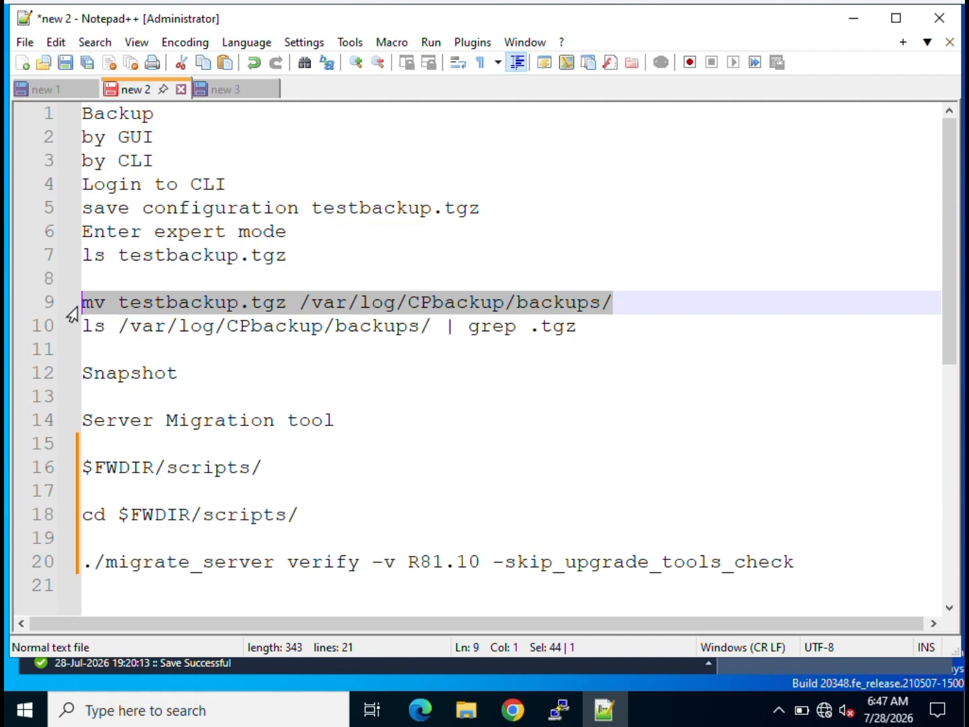
{"action": "left_click", "coordinate": [854, 18]}
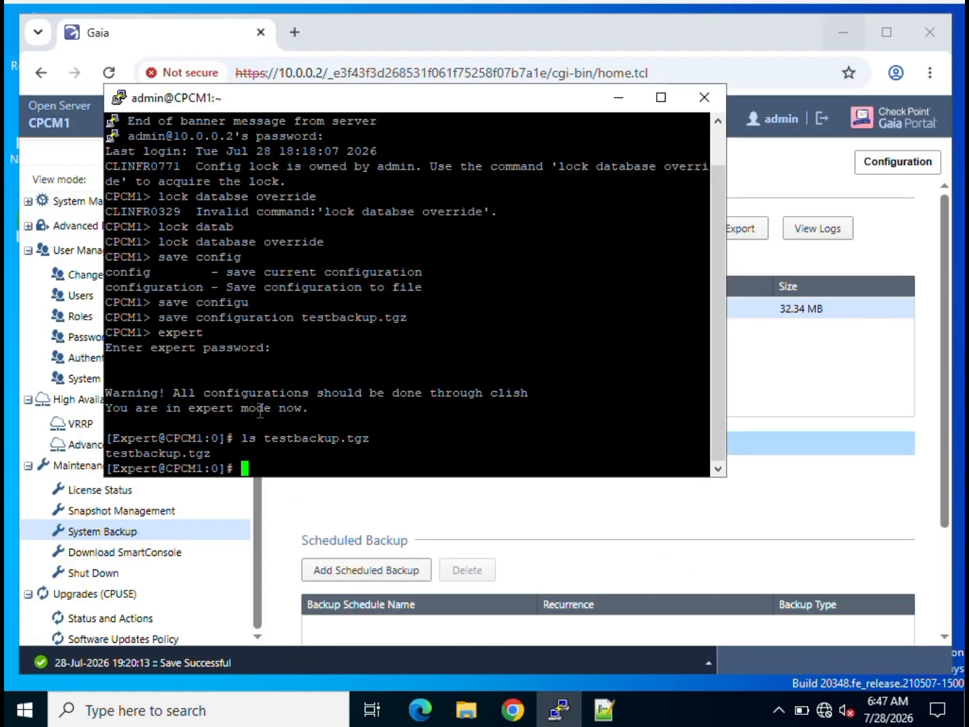
{"action": "right_click", "coordinate": [267, 461]}
{"action": "right_click", "coordinate": [266, 461]}
{"action": "right_click", "coordinate": [266, 462]}
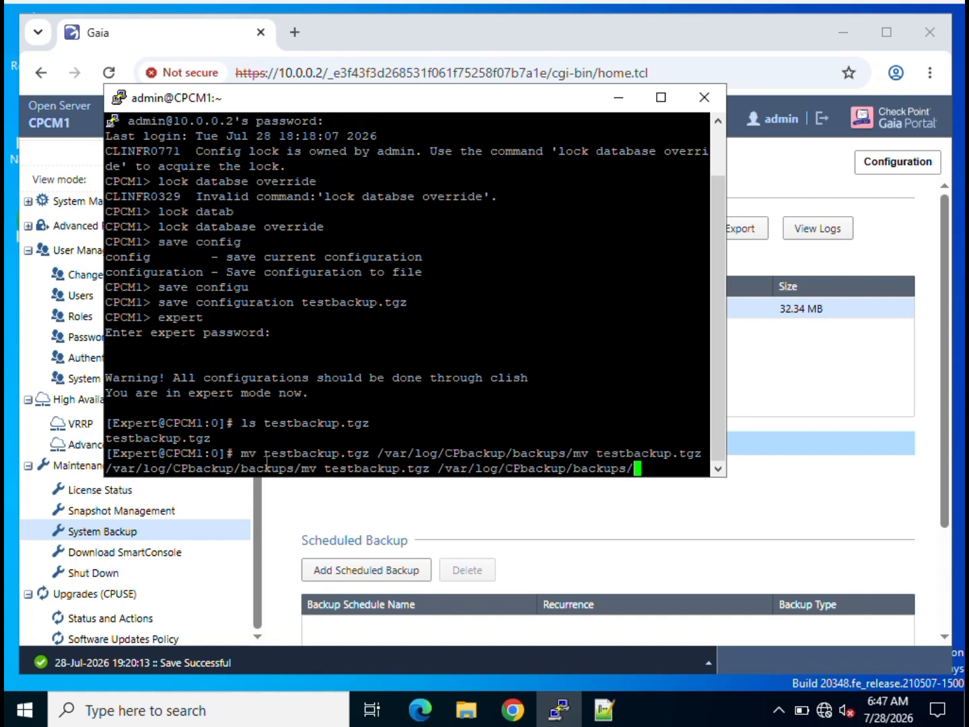
{"action": "key", "text": "ctrl+c"}
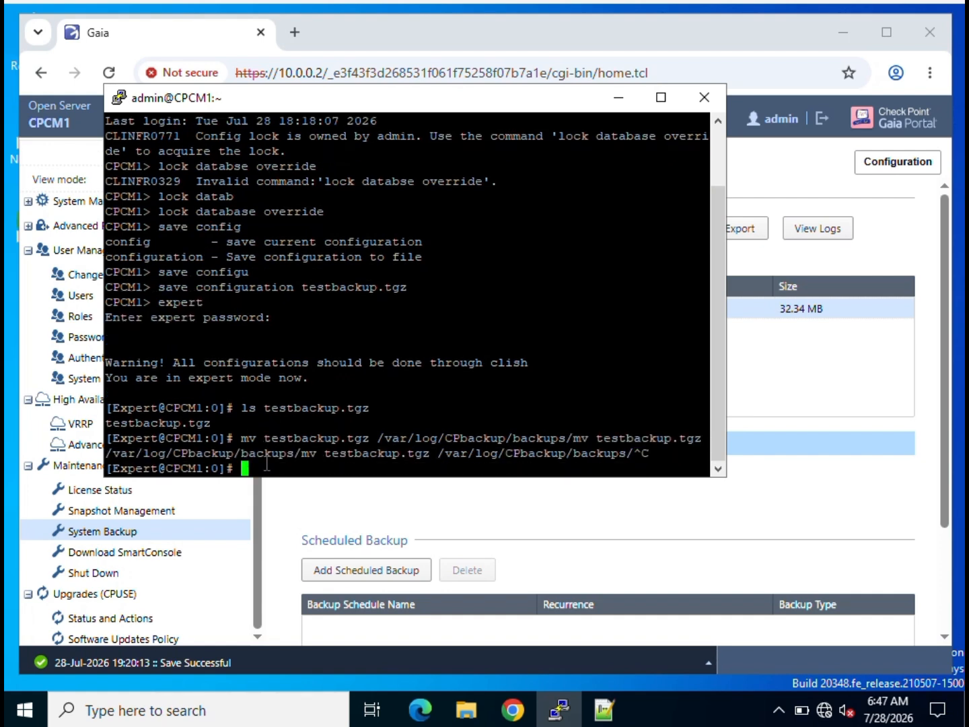
{"action": "right_click", "coordinate": [266, 464]}
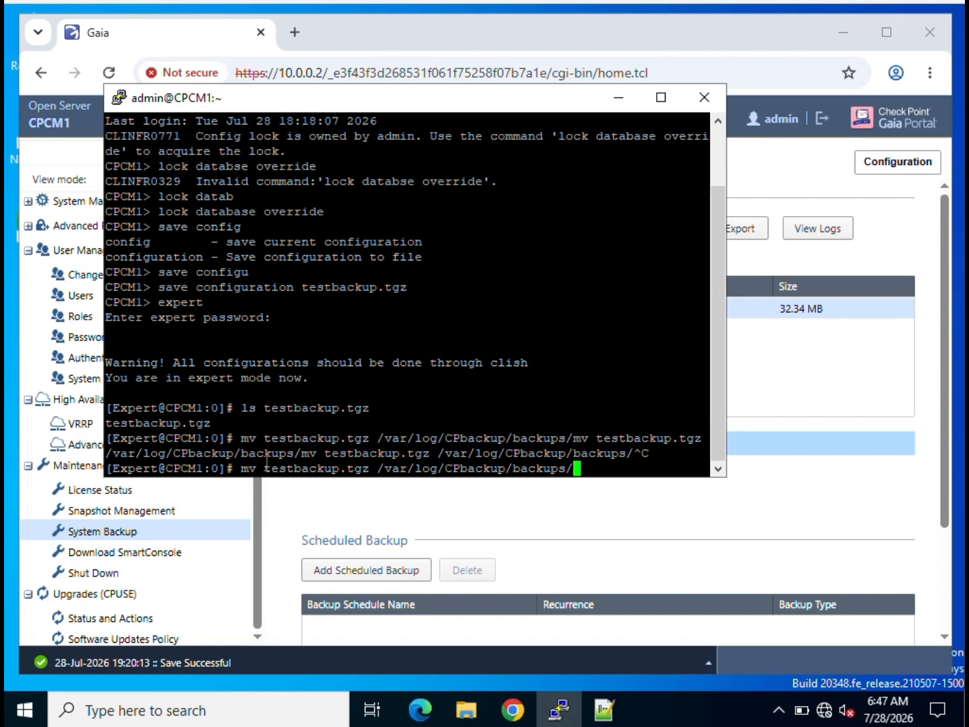
{"action": "key", "text": "Return"}
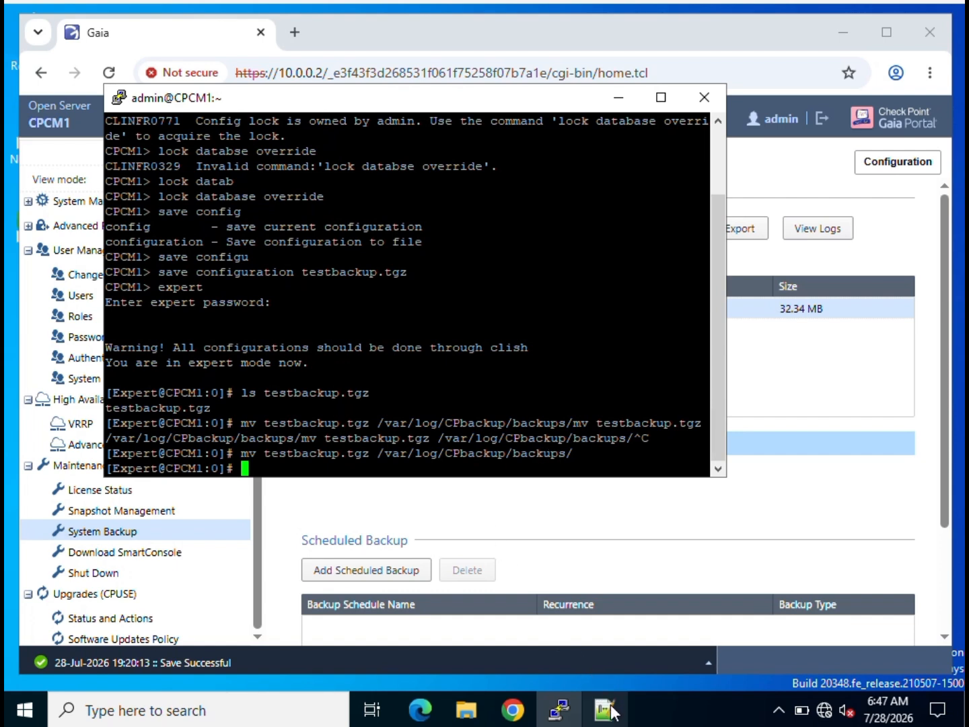
{"action": "mouse_move", "coordinate": [605, 710]}
{"action": "left_click", "coordinate": [578, 649]}
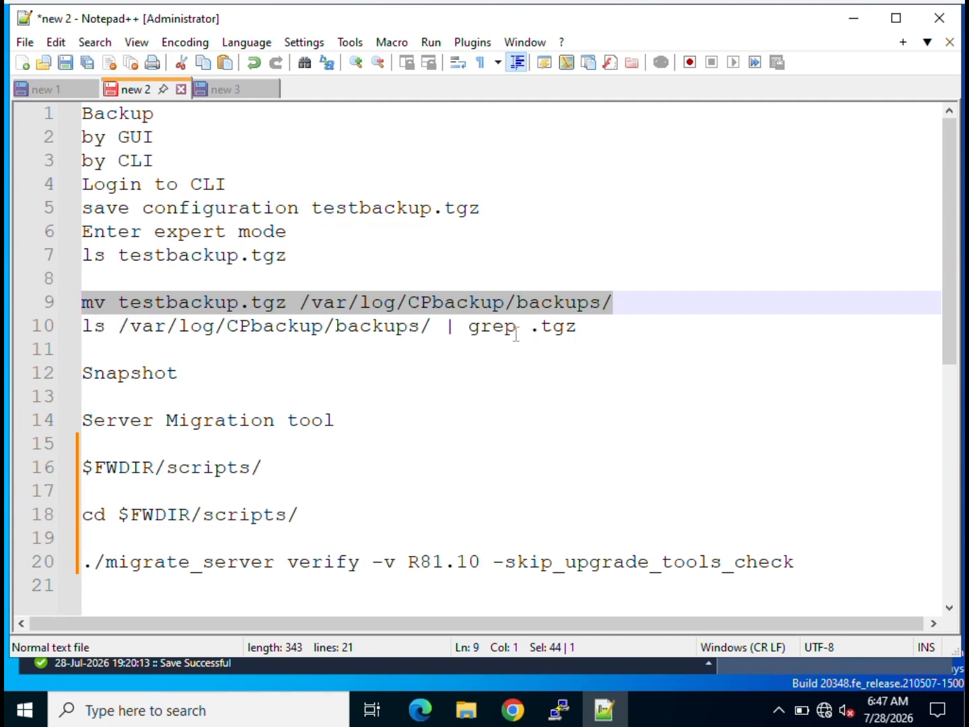
Run 'ls /var/log/CPbackup/backups/ | grep .tgz' to show testbackup.tgz beside the GUI backup.
{"action": "left_click_drag", "start_coordinate": [577, 327], "coordinate": [81, 325]}
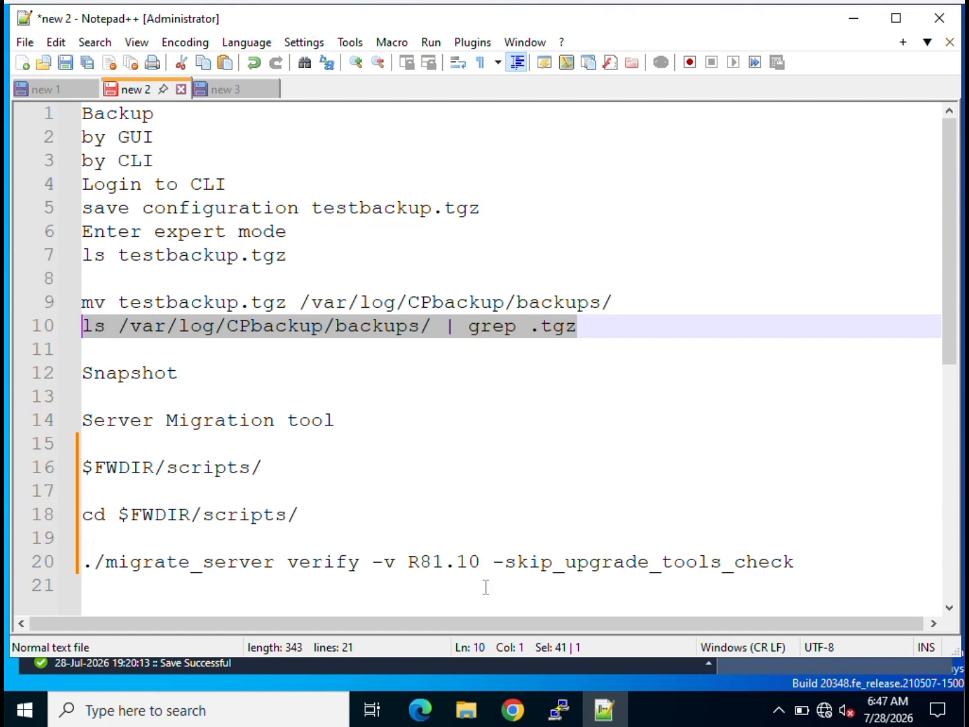
{"action": "left_click", "coordinate": [562, 716]}
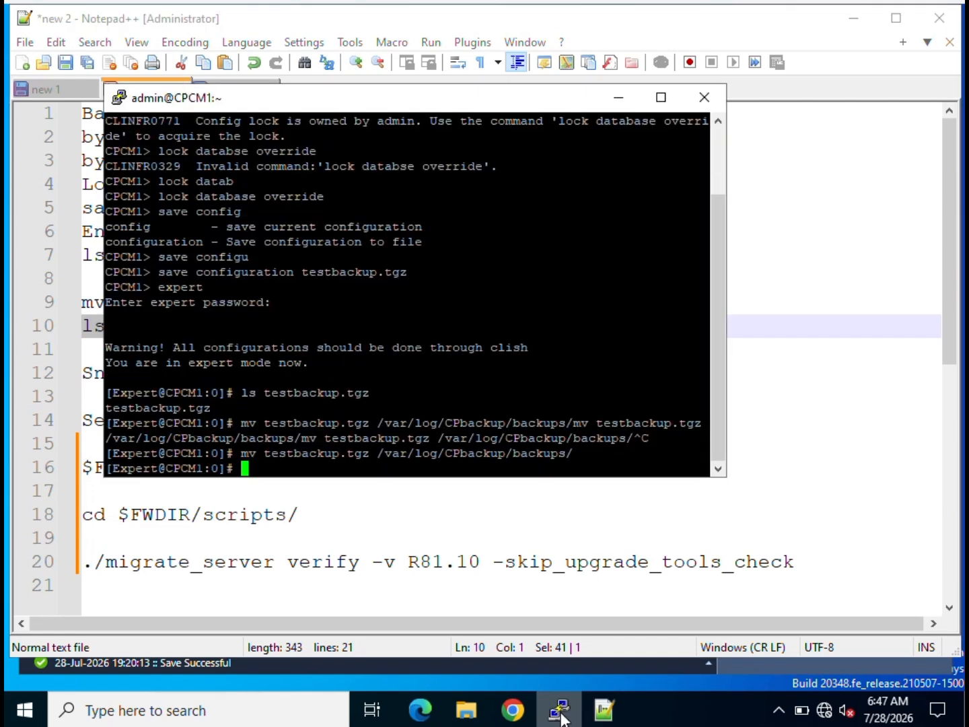
{"action": "right_click", "coordinate": [251, 463]}
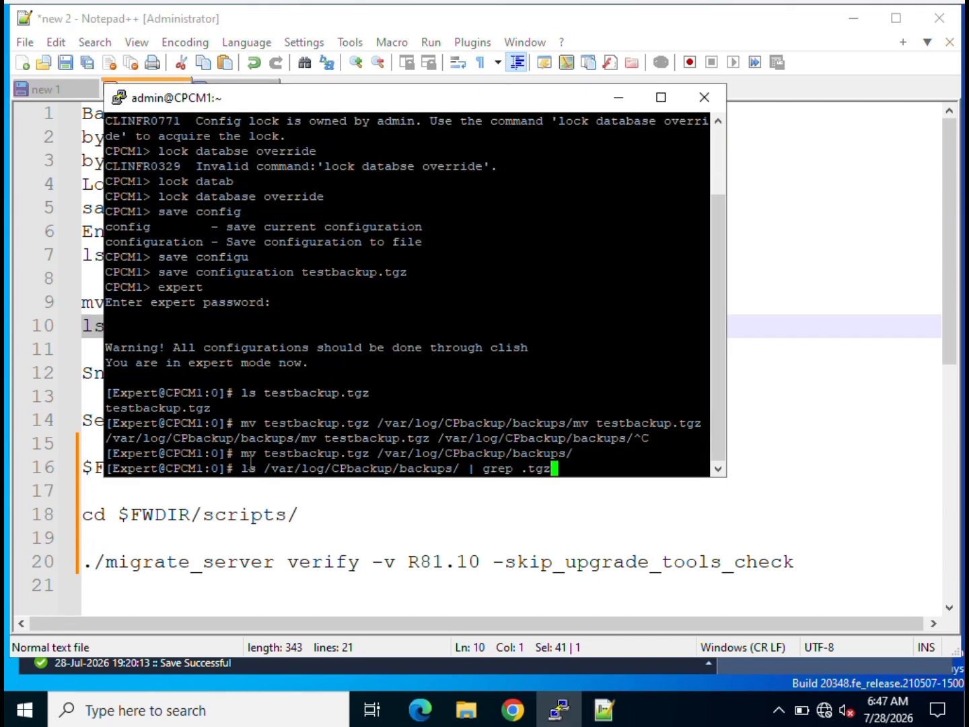
{"action": "key", "text": "Return"}
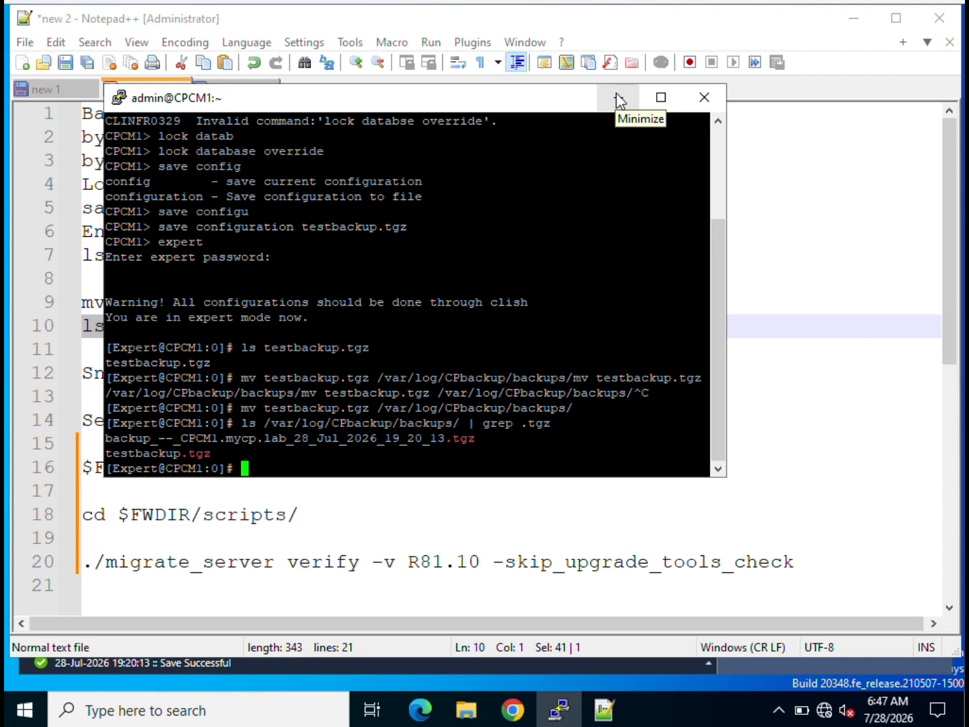
{"action": "left_click", "coordinate": [512, 708]}
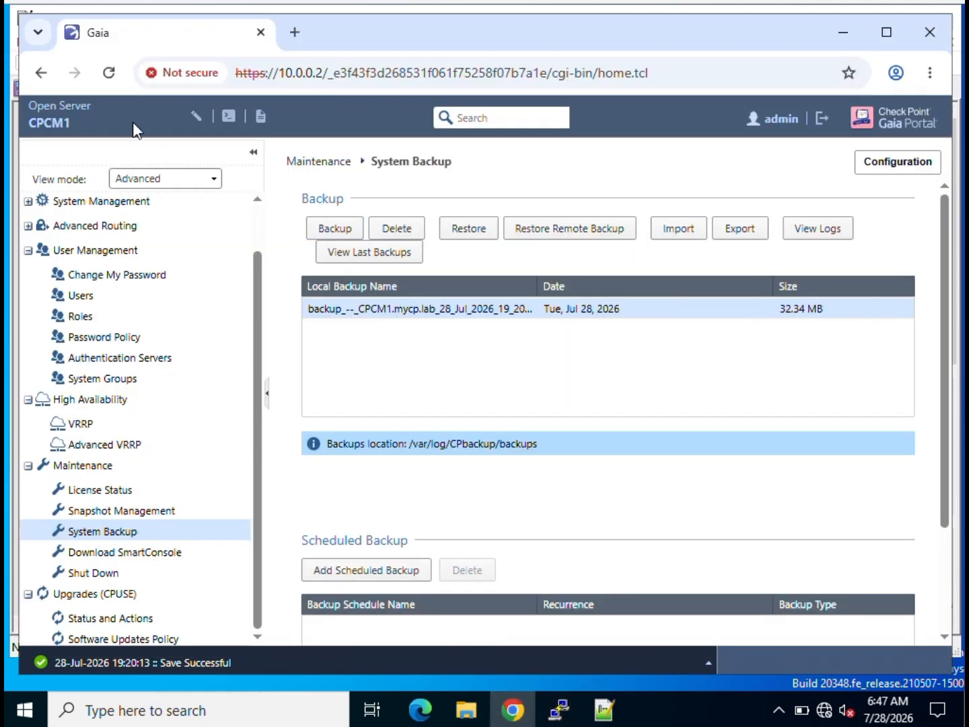
Reload the portal, override the configuration lock, and reopen Maintenance > System Backup to show testbackup.tgz.
{"action": "left_click", "coordinate": [108, 72]}
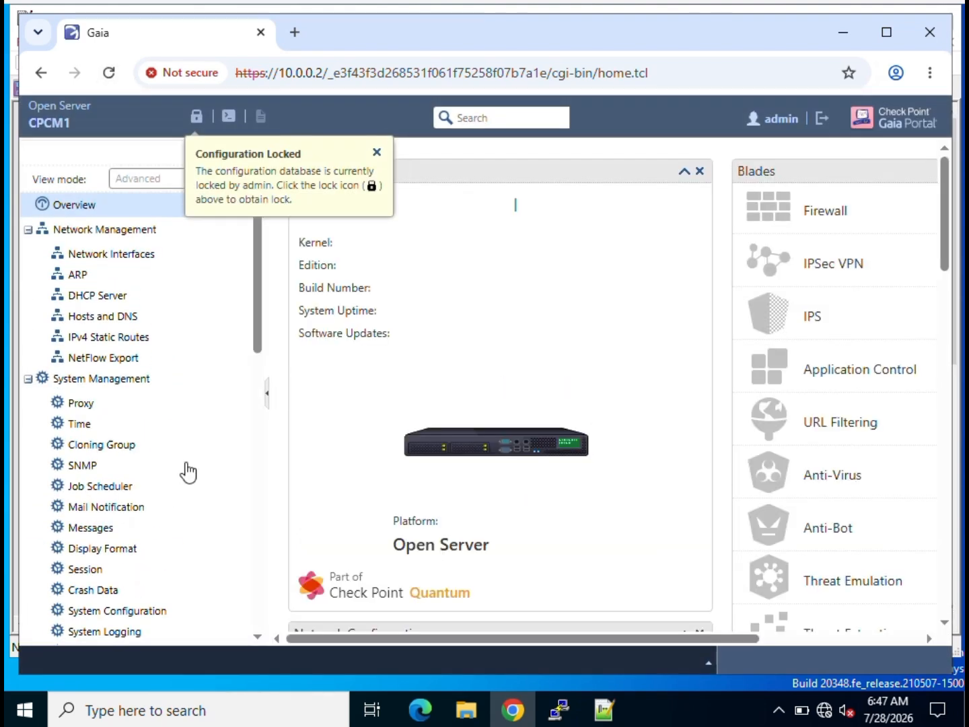
{"action": "scroll", "coordinate": [131, 531], "scroll_direction": "down", "scroll_amount": 3}
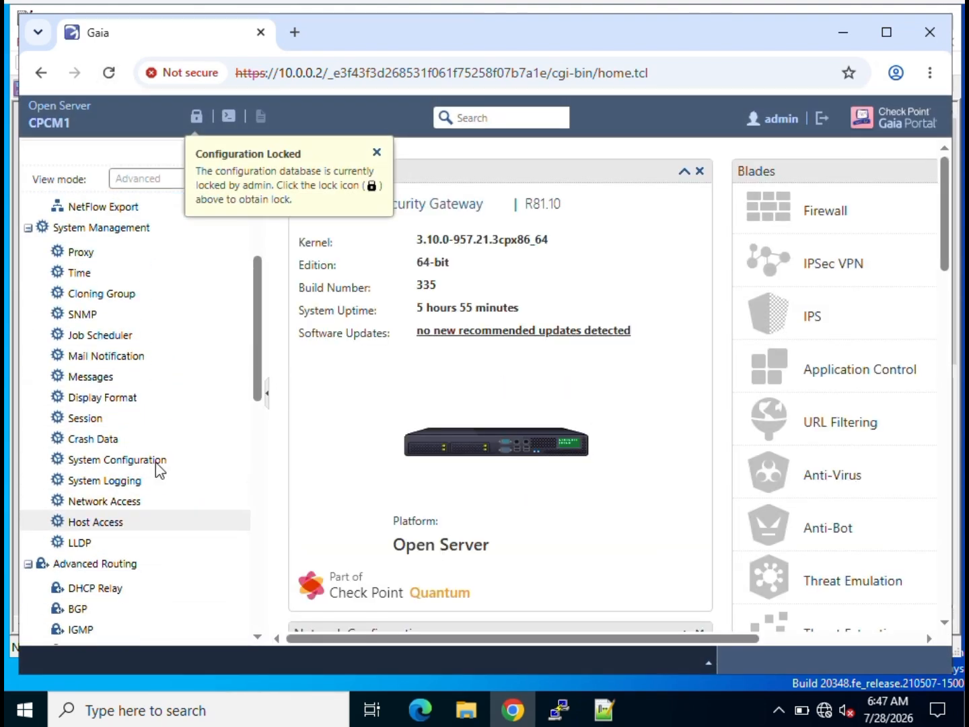
{"action": "left_click", "coordinate": [199, 119]}
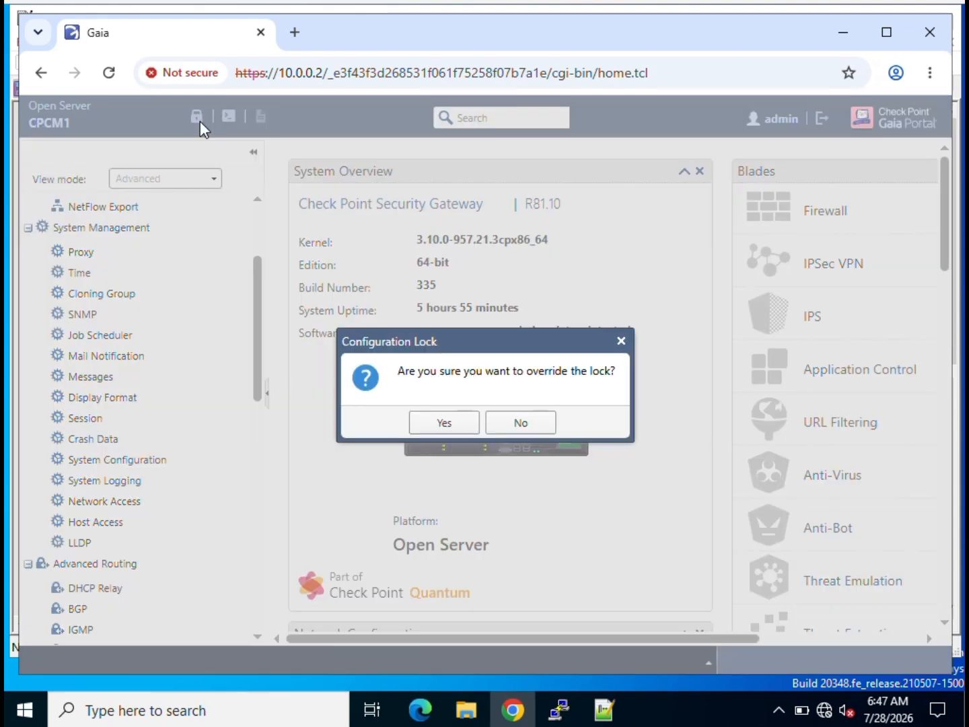
{"action": "left_click", "coordinate": [445, 421]}
{"action": "scroll", "coordinate": [193, 517], "scroll_direction": "down", "scroll_amount": 10}
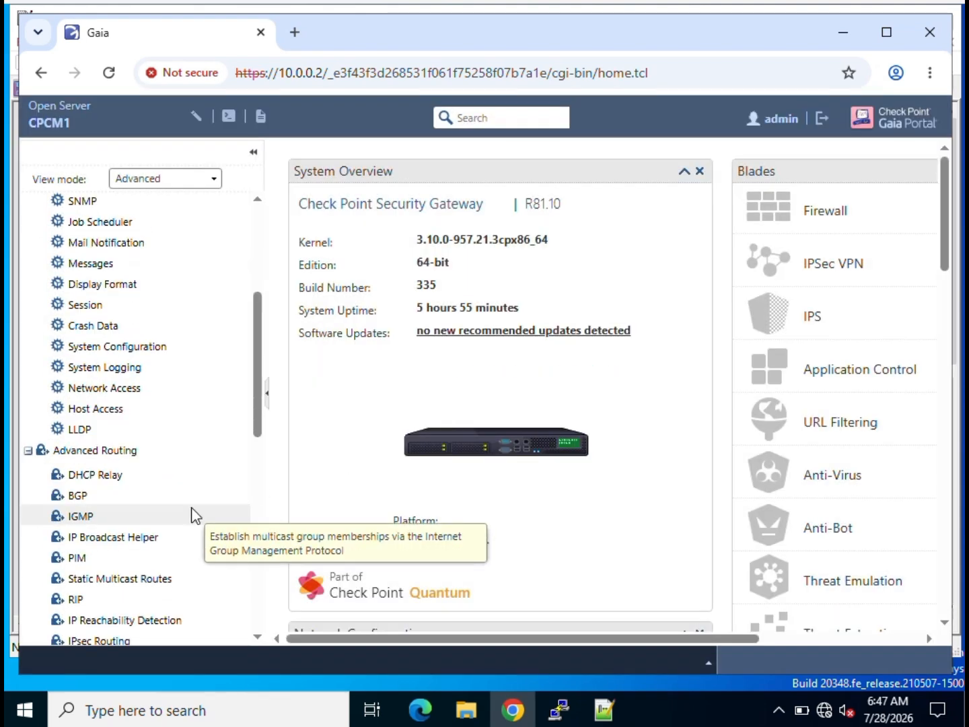
{"action": "scroll", "coordinate": [188, 520], "scroll_direction": "down", "scroll_amount": 4}
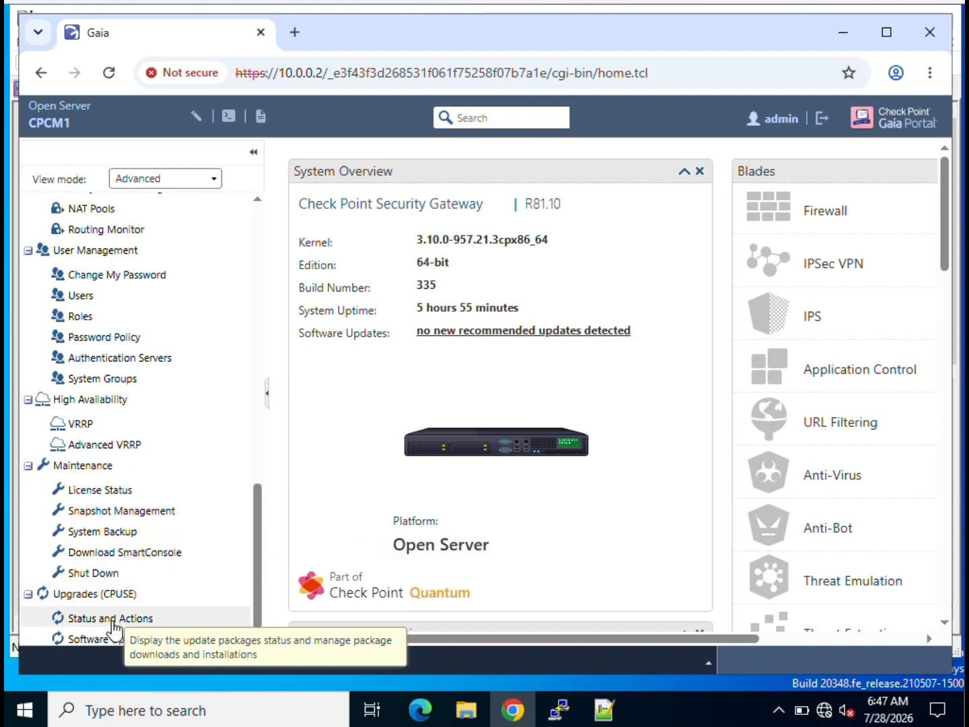
{"action": "left_click", "coordinate": [108, 533]}
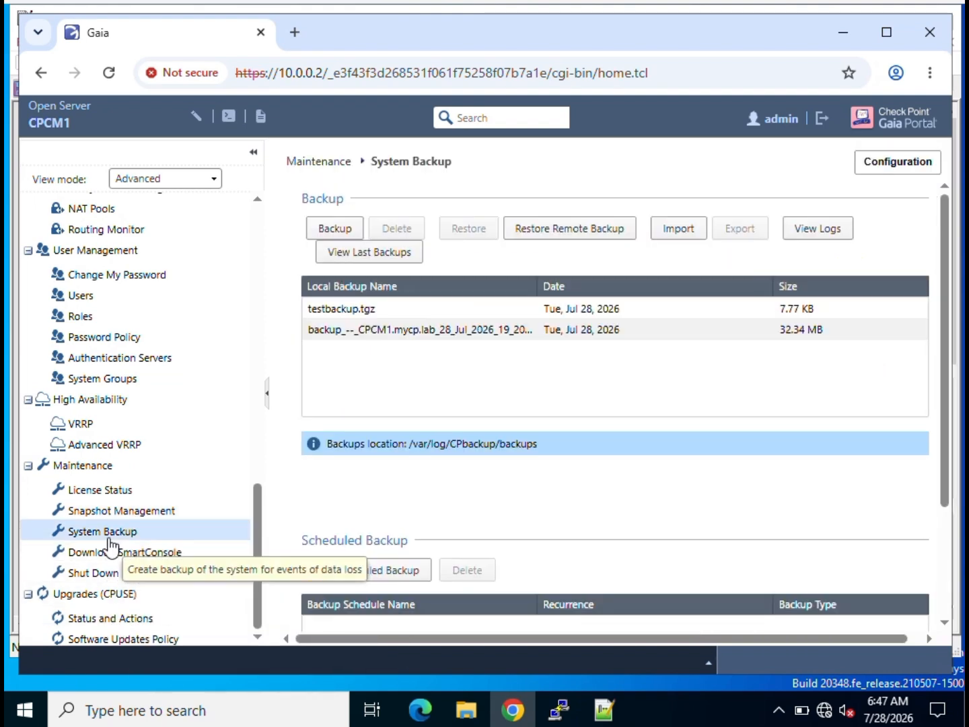
{"action": "left_click", "coordinate": [384, 314]}
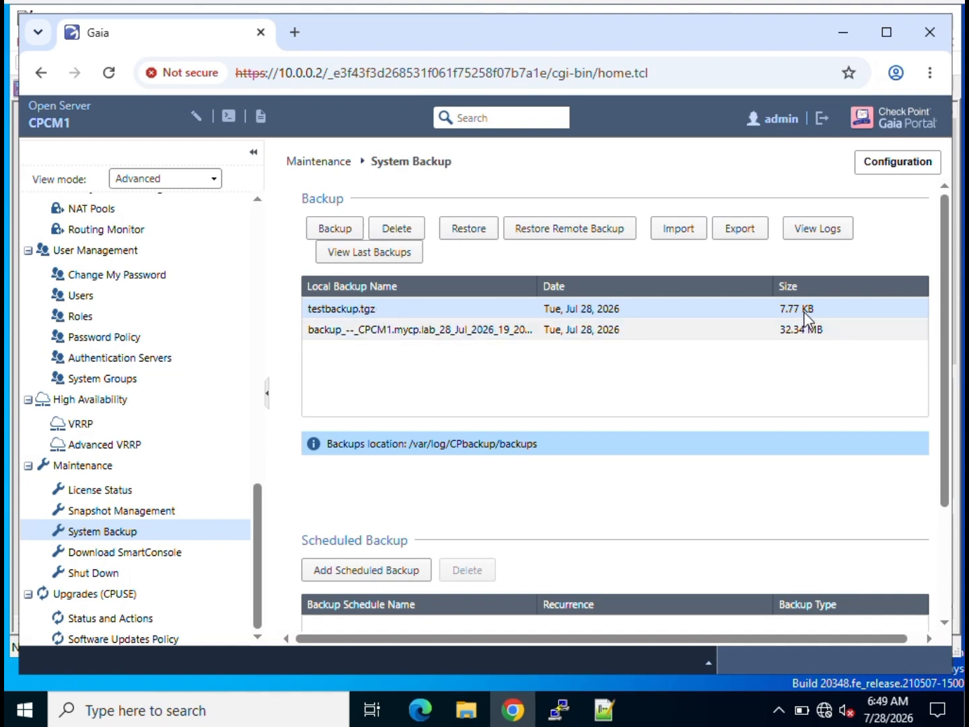
{"action": "left_click", "coordinate": [798, 336]}
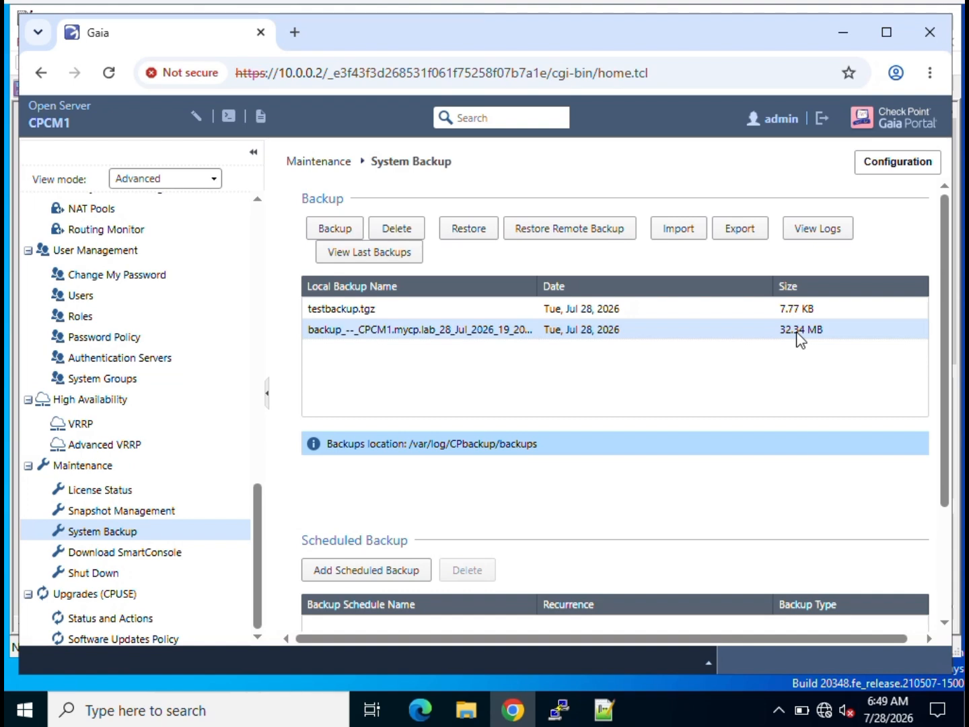
{"action": "left_click", "coordinate": [622, 312]}
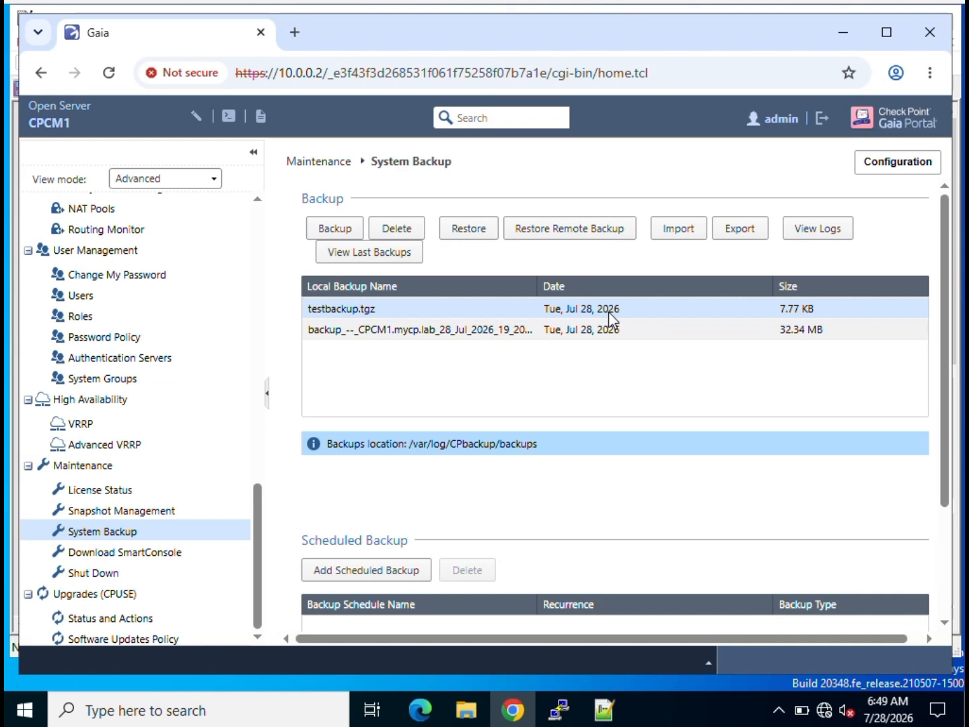
{"action": "left_click", "coordinate": [539, 335]}
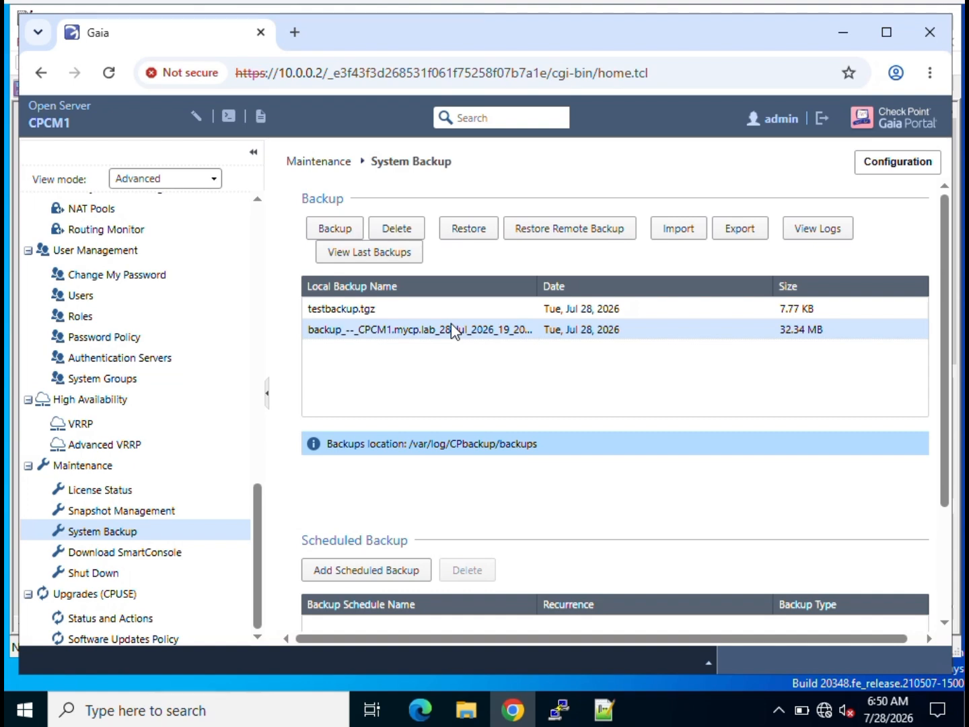
{"action": "left_click", "coordinate": [605, 710]}
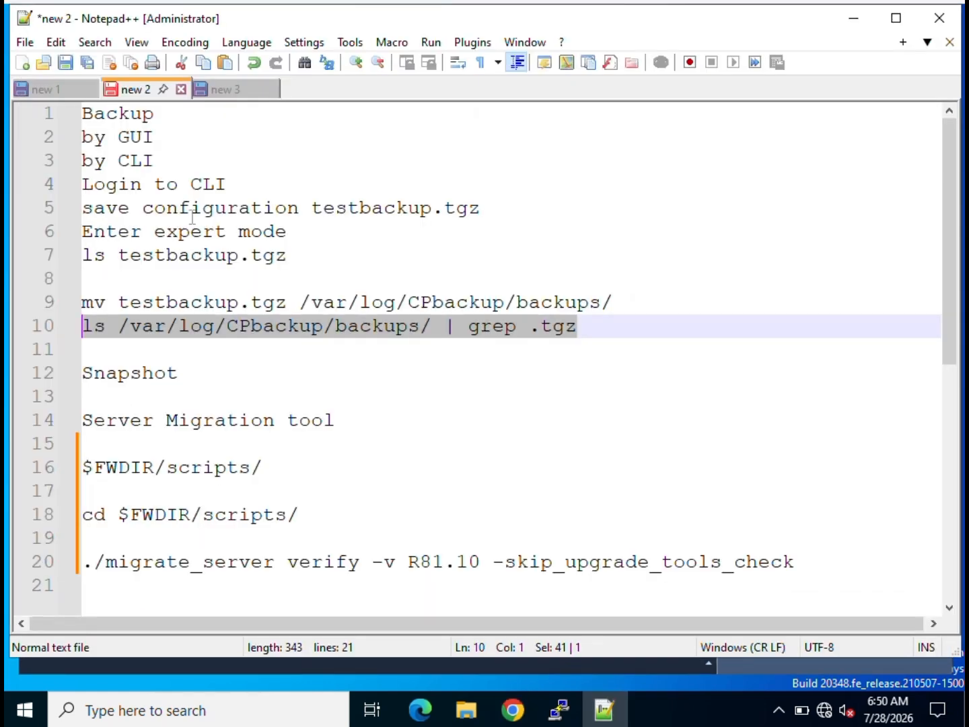
{"action": "left_click", "coordinate": [239, 90]}
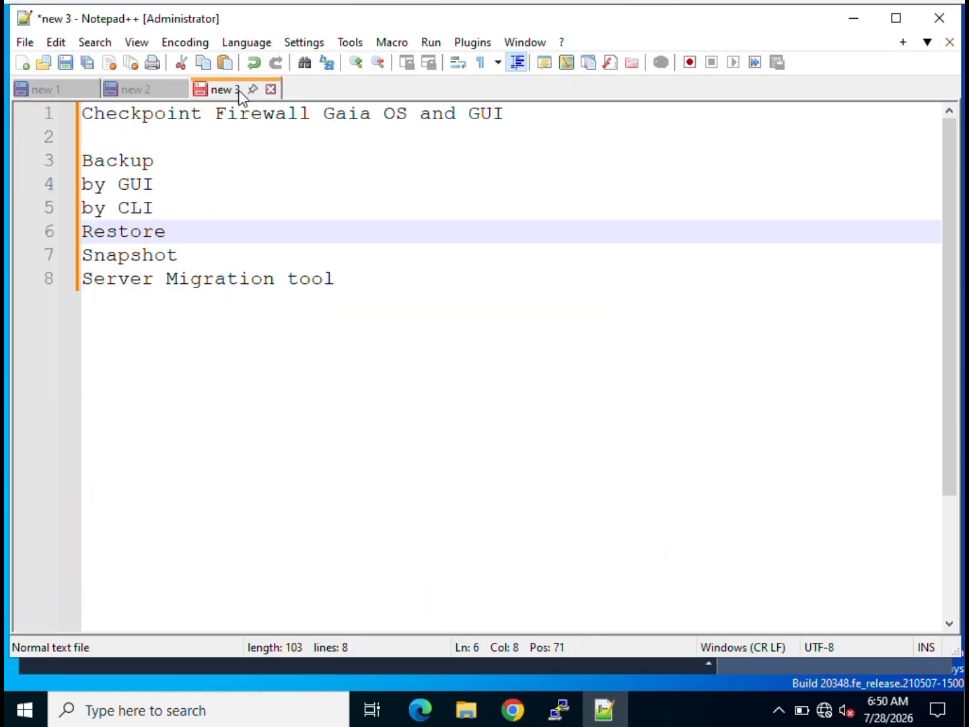
{"action": "left_click", "coordinate": [852, 19]}
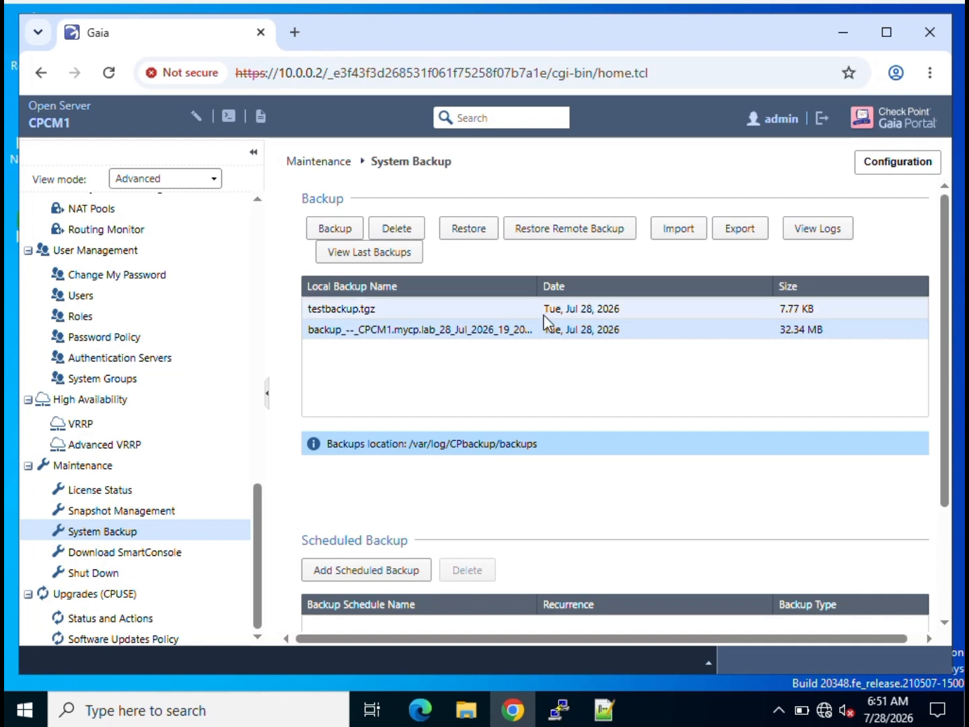
Delete testbackup.tgz from the backup list, then select the remaining 32.34 MB backup.
{"action": "left_click", "coordinate": [495, 314]}
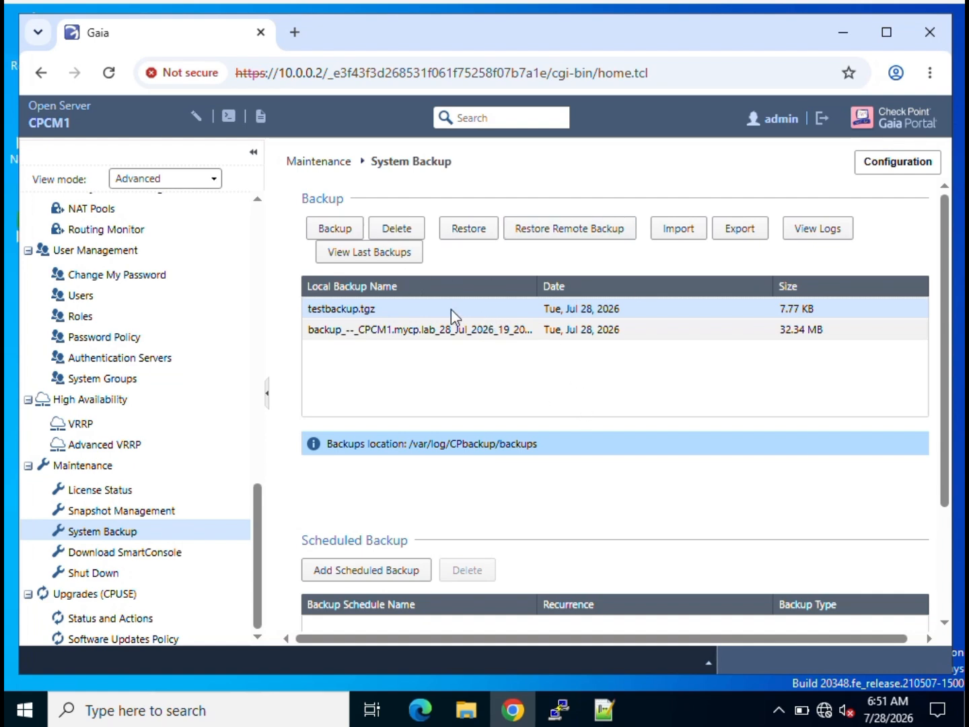
{"action": "left_click", "coordinate": [397, 229]}
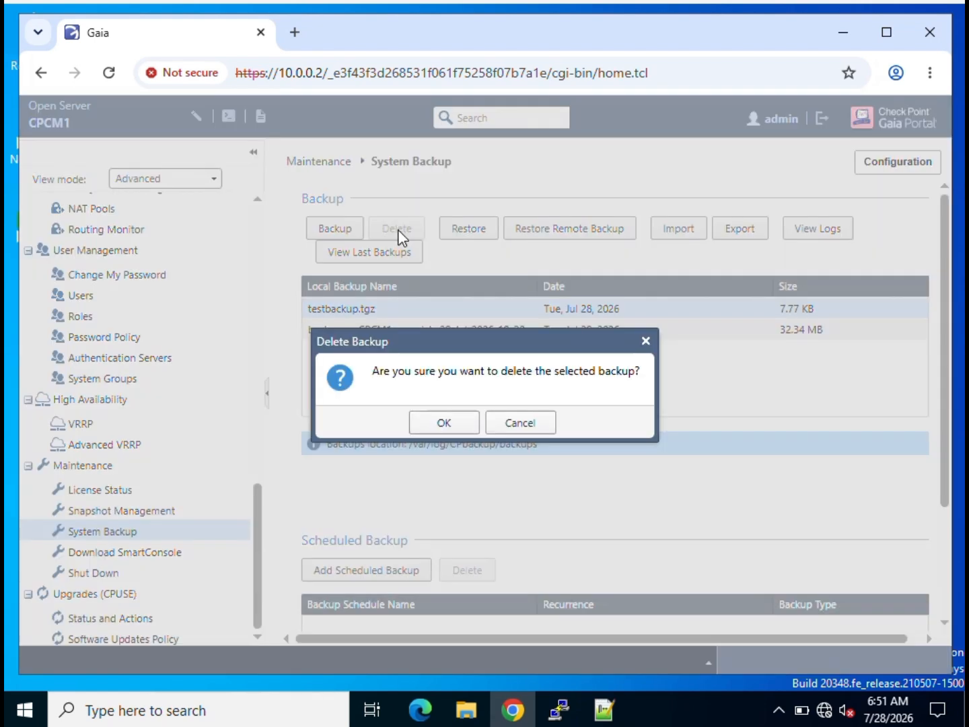
{"action": "left_click", "coordinate": [440, 430]}
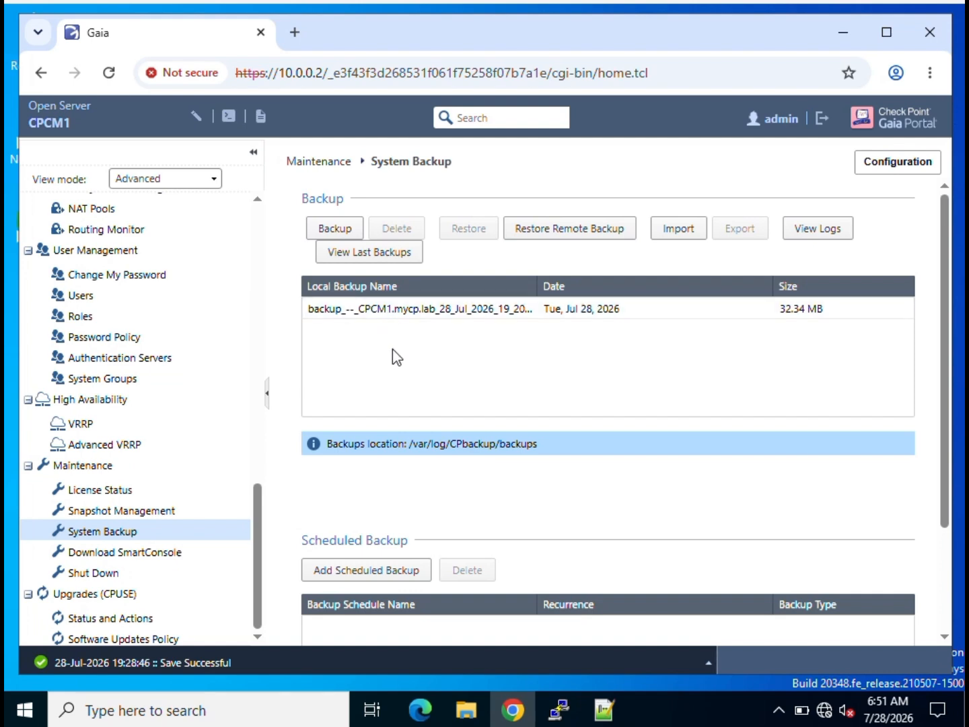
{"action": "left_click", "coordinate": [357, 311]}
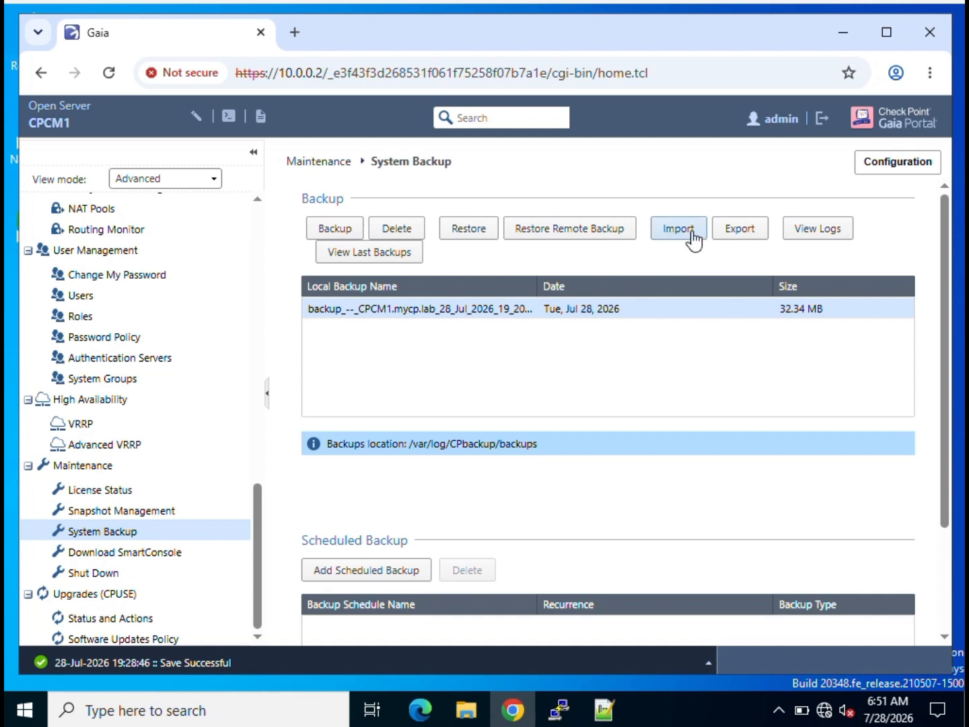
Export the 32.34 MB CPCM1 backup to the computer, then delete it from the list.
{"action": "left_click", "coordinate": [731, 233]}
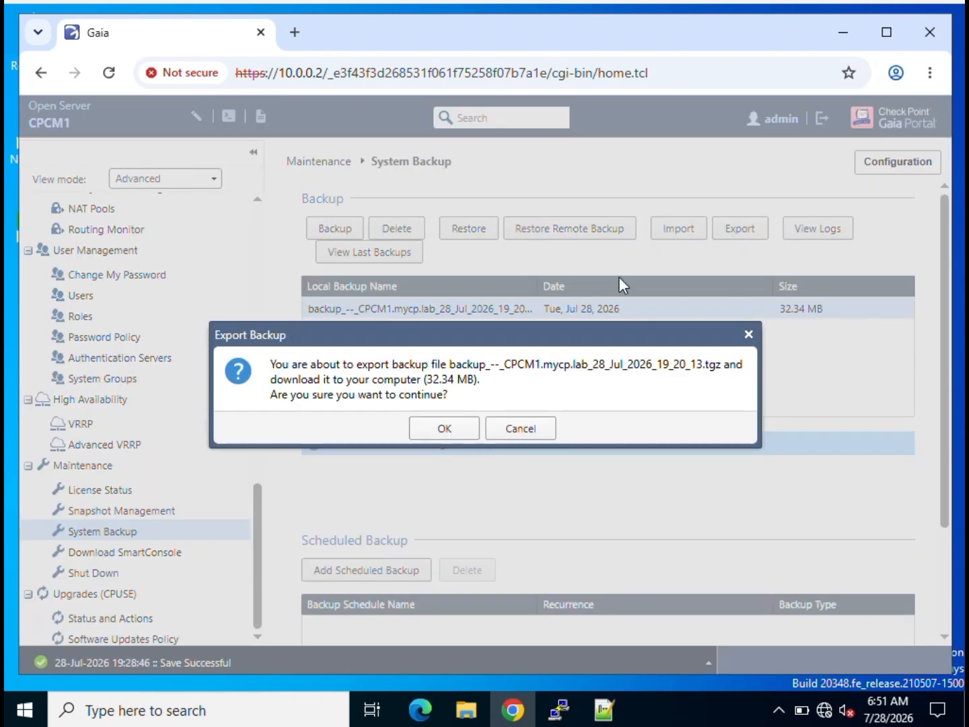
{"action": "left_click", "coordinate": [438, 432]}
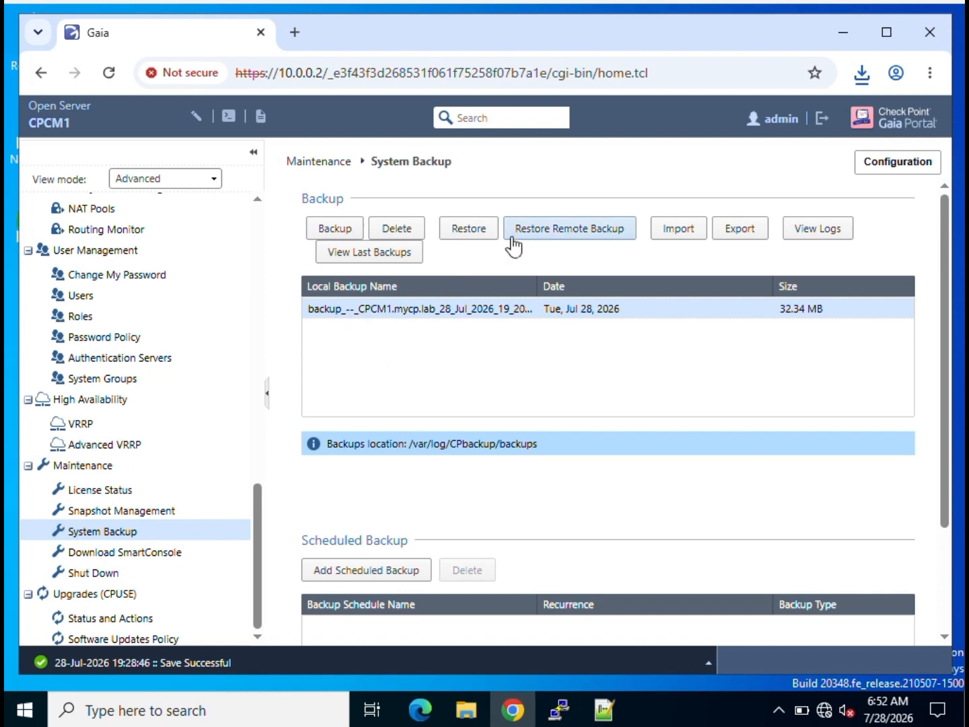
{"action": "left_click", "coordinate": [398, 229]}
{"action": "left_click", "coordinate": [439, 424]}
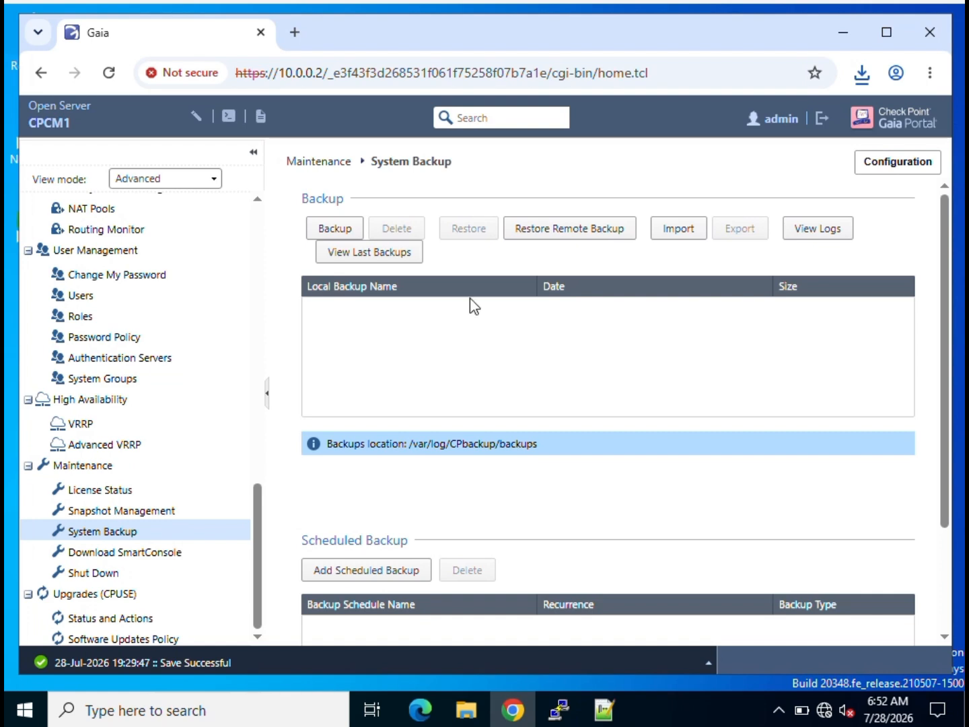
Import the downloaded CPCM1 backup .tgz from Downloads and select it in the list.
{"action": "left_click", "coordinate": [679, 229]}
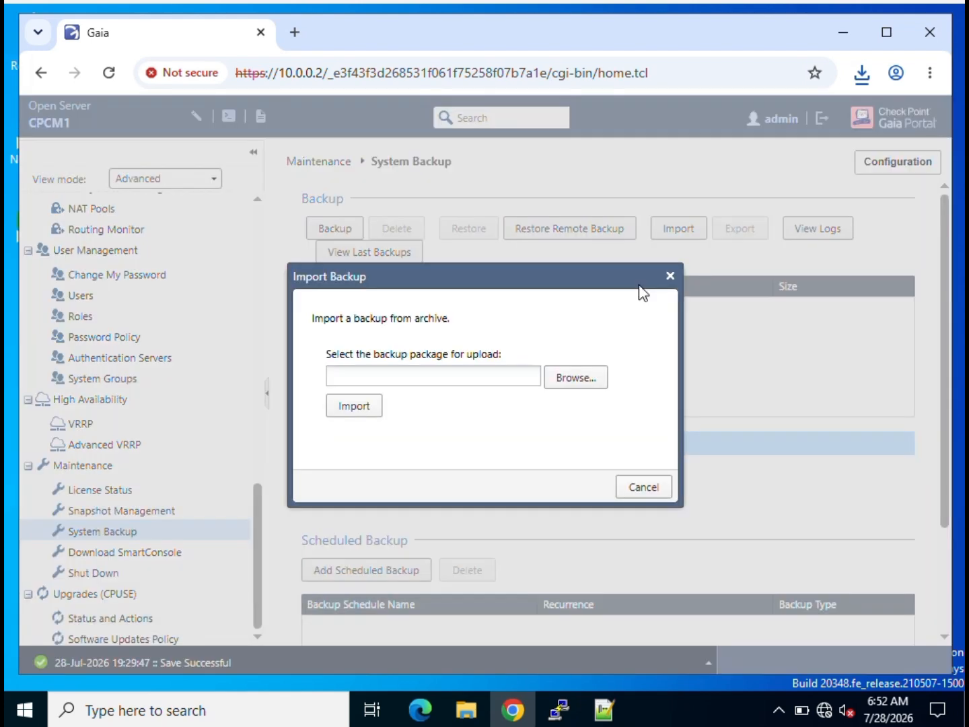
{"action": "left_click", "coordinate": [580, 381]}
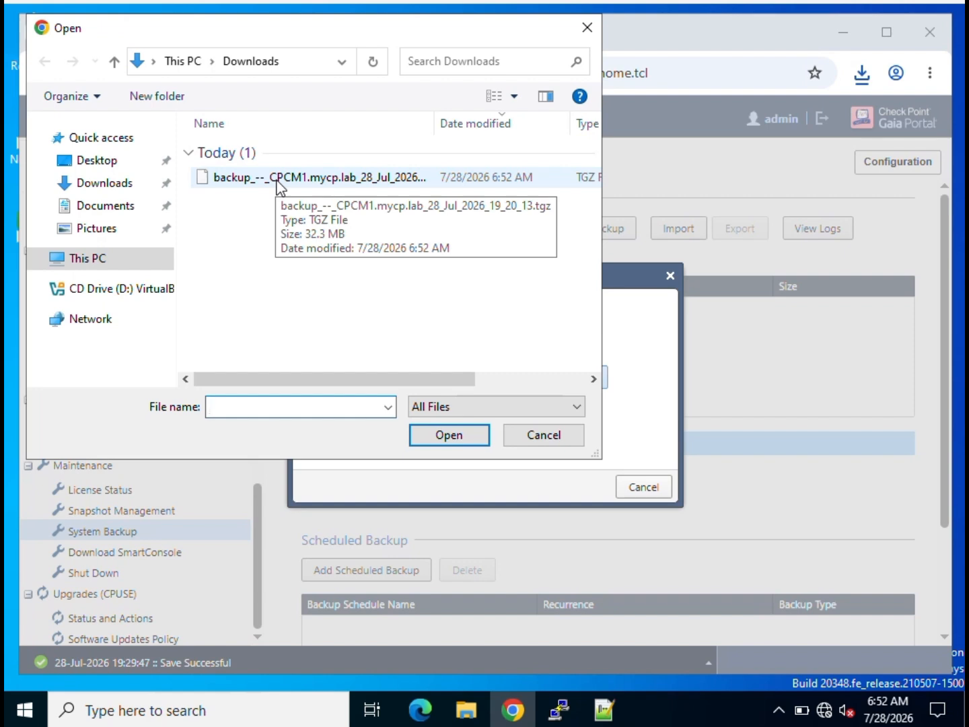
{"action": "double_click", "coordinate": [276, 178]}
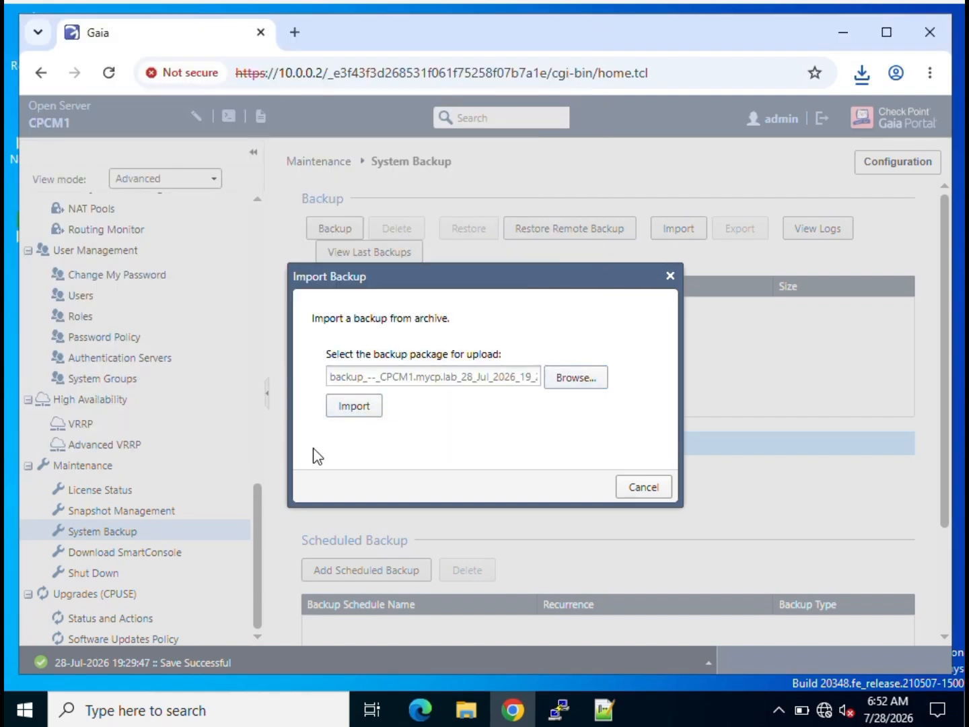
{"action": "left_click", "coordinate": [355, 417]}
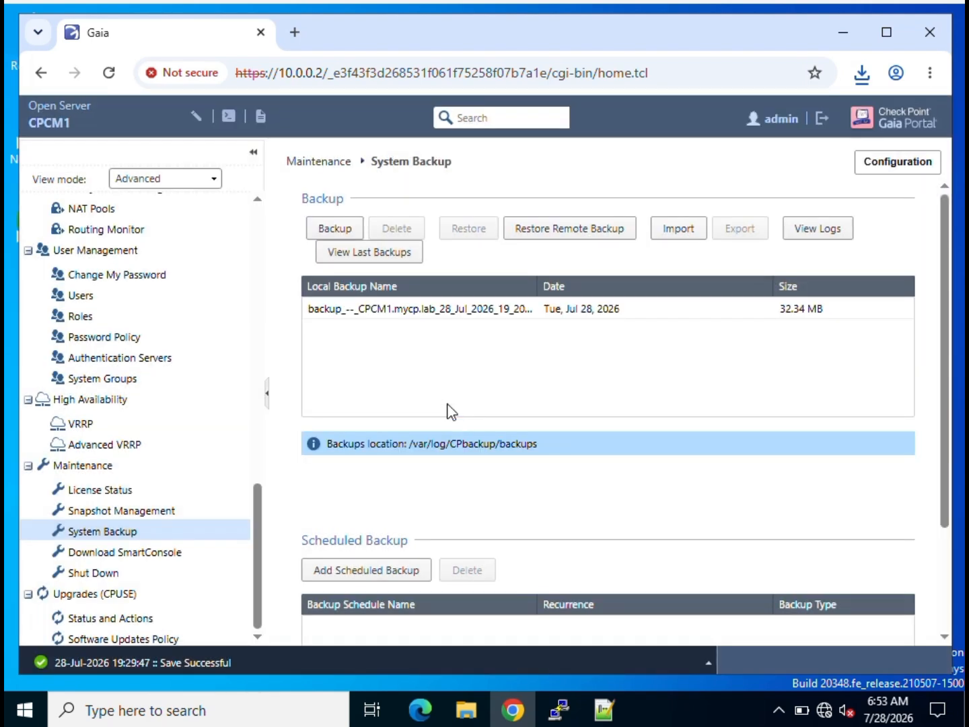
{"action": "left_click", "coordinate": [411, 312]}
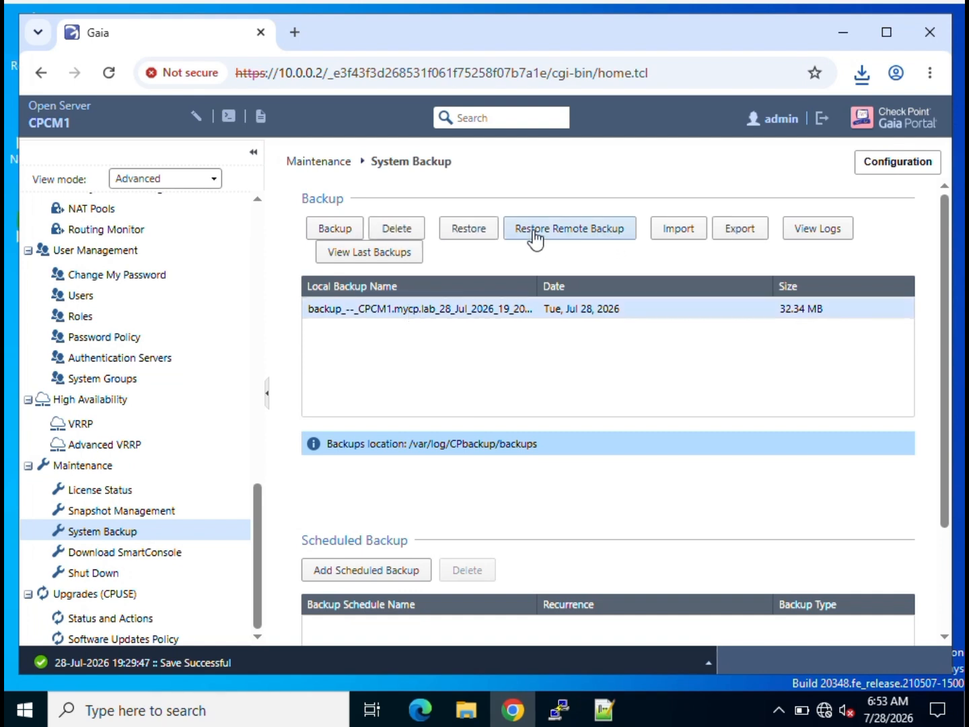
Start a local restore and a remote restore (Management server, FTP), cancelling both without restoring.
{"action": "left_click", "coordinate": [471, 233]}
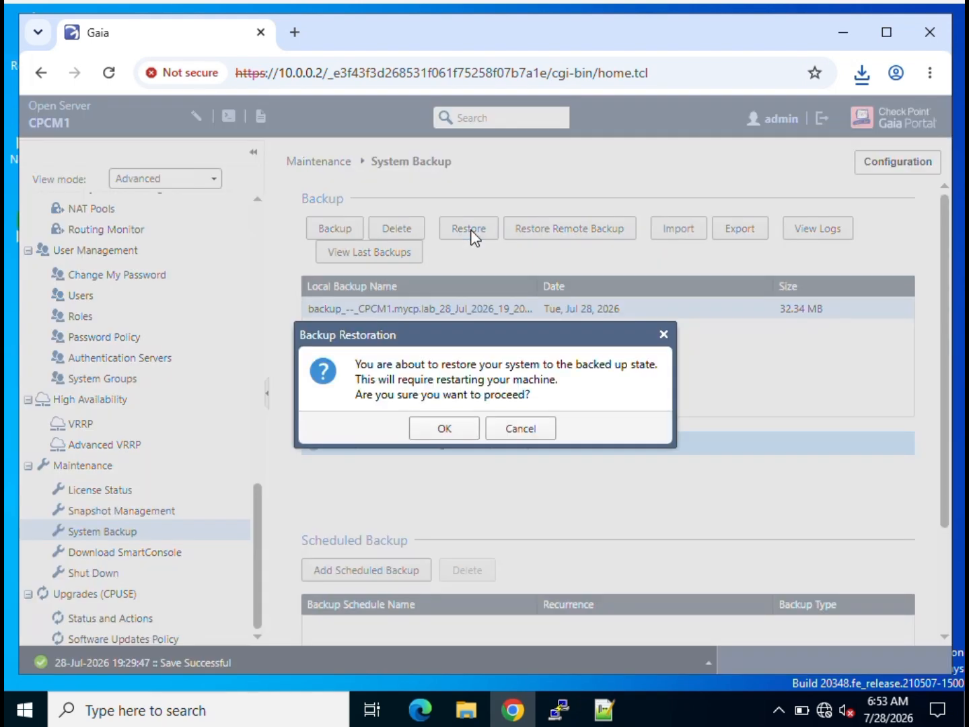
{"action": "left_click", "coordinate": [508, 429]}
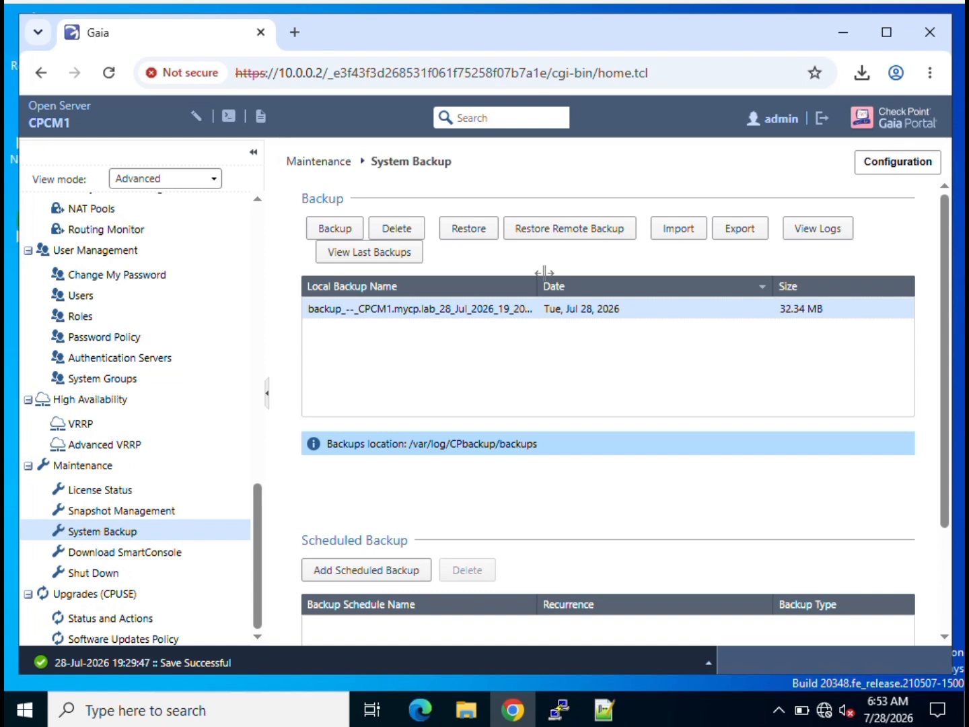
{"action": "left_click", "coordinate": [547, 228]}
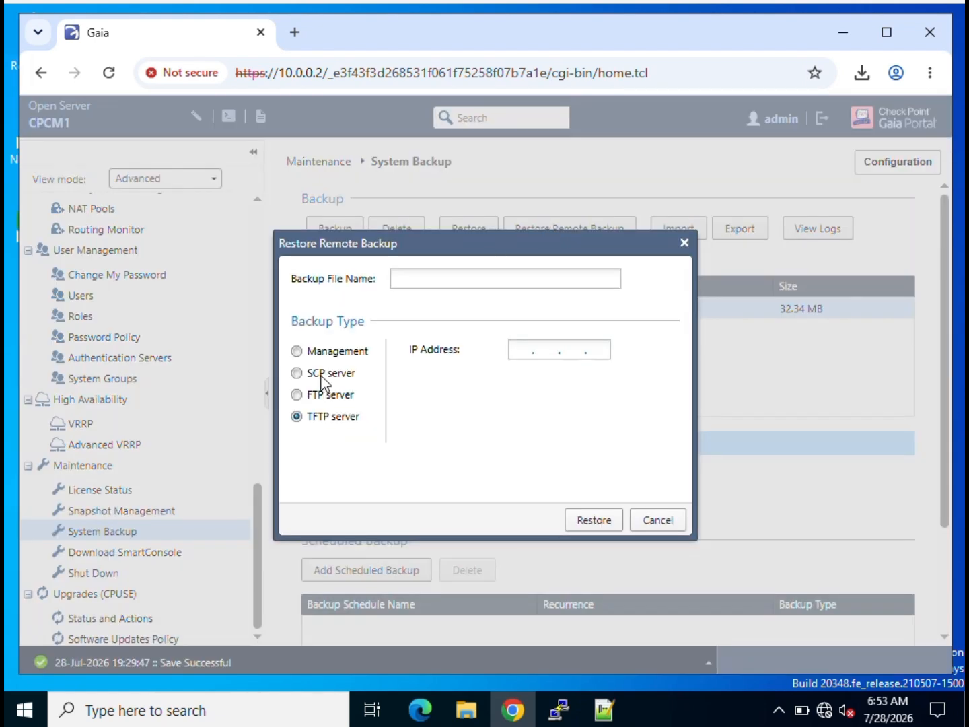
{"action": "left_click", "coordinate": [298, 352]}
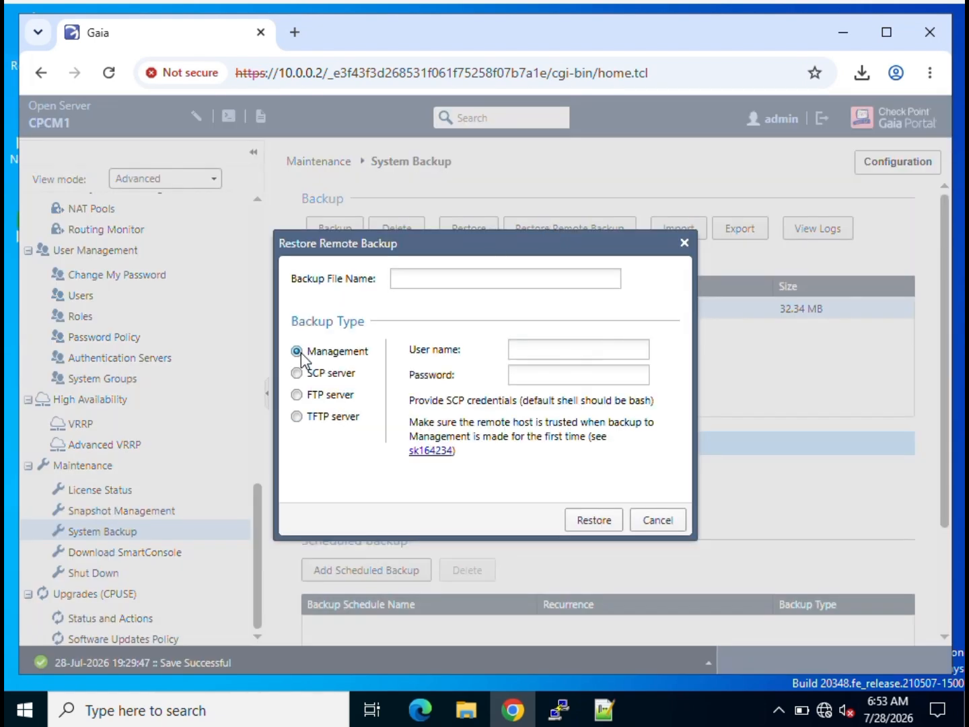
{"action": "left_click", "coordinate": [297, 395]}
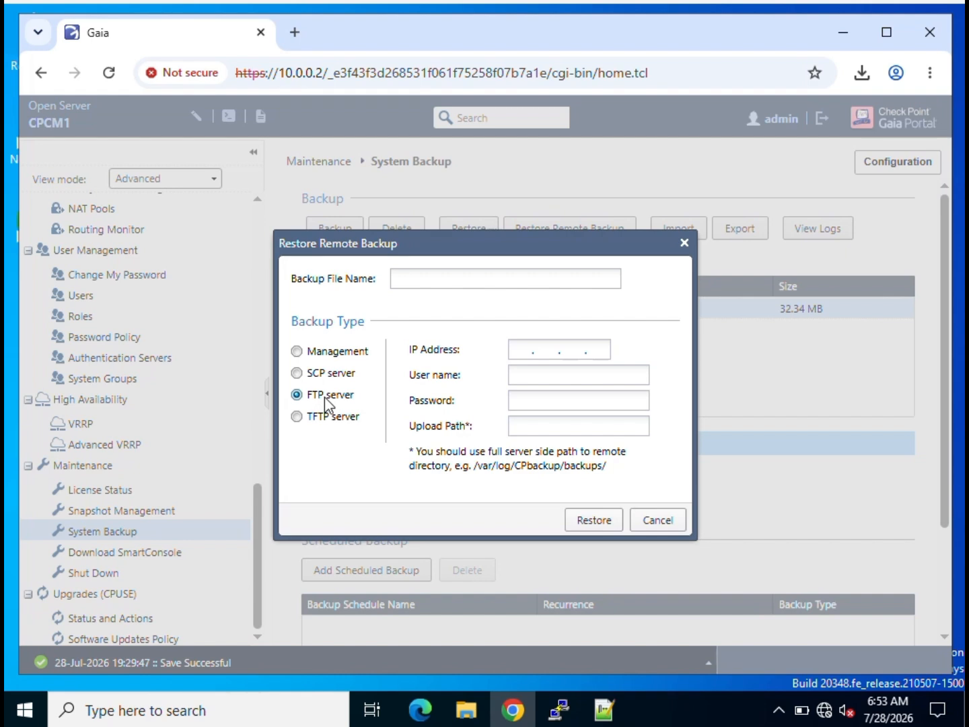
{"action": "left_click", "coordinate": [666, 521]}
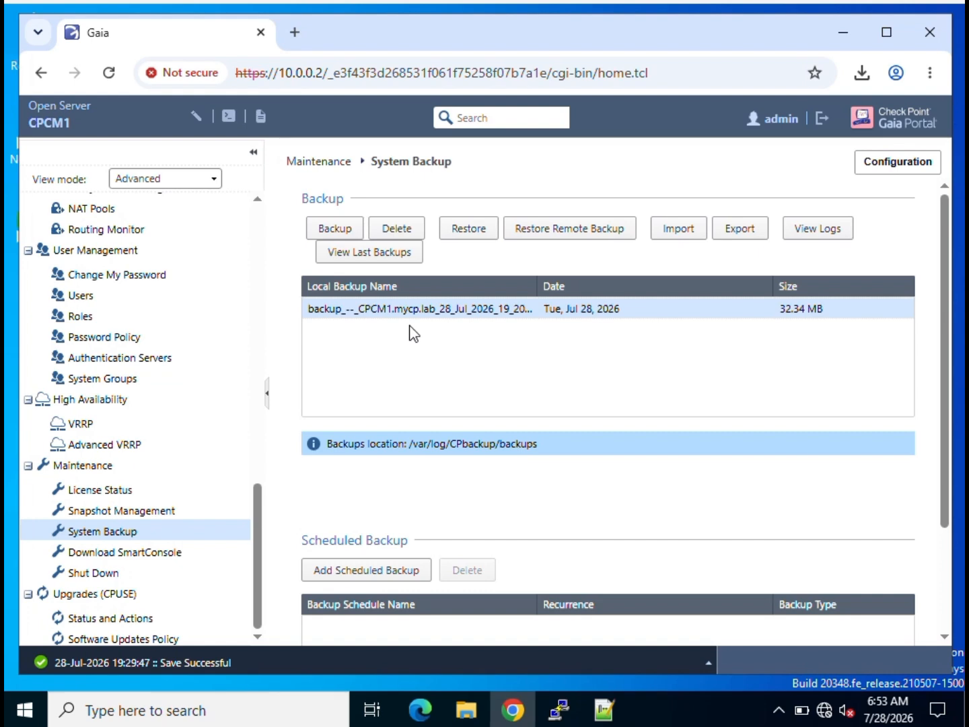
Review the Snapshot topic in the Notepad++ outline, then minimize Notepad++.
{"action": "left_click", "coordinate": [604, 708]}
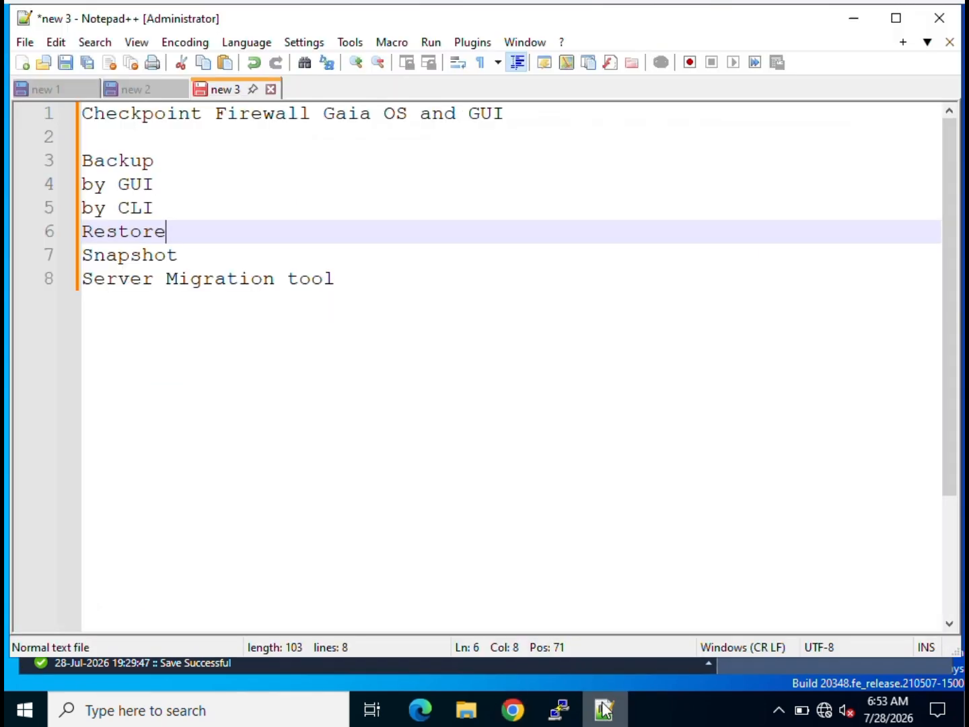
{"action": "left_click", "coordinate": [180, 254]}
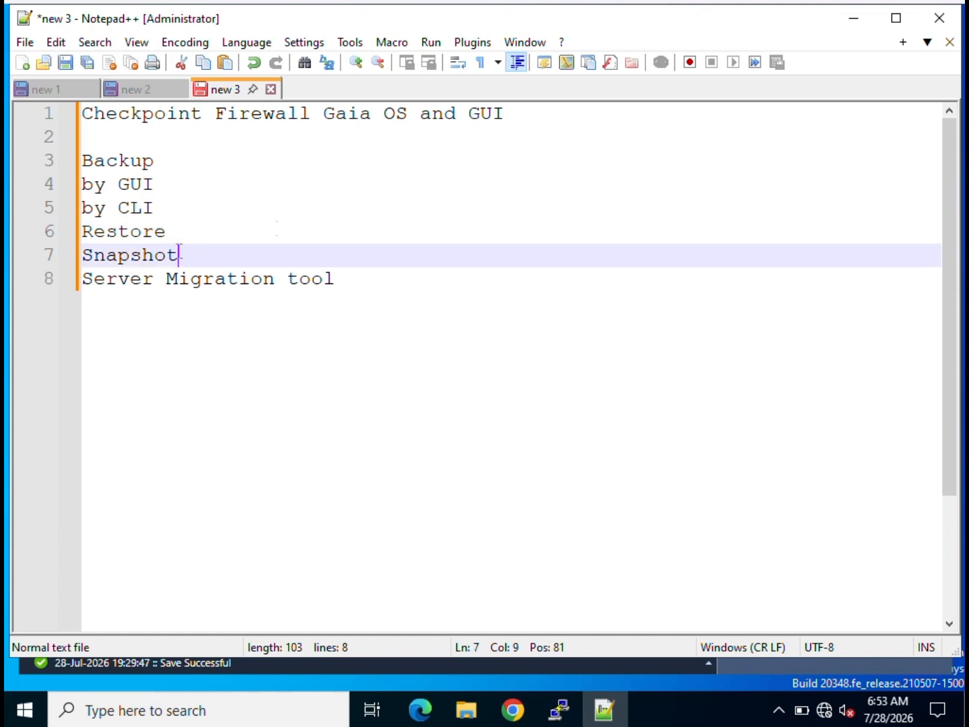
{"action": "left_click", "coordinate": [850, 19]}
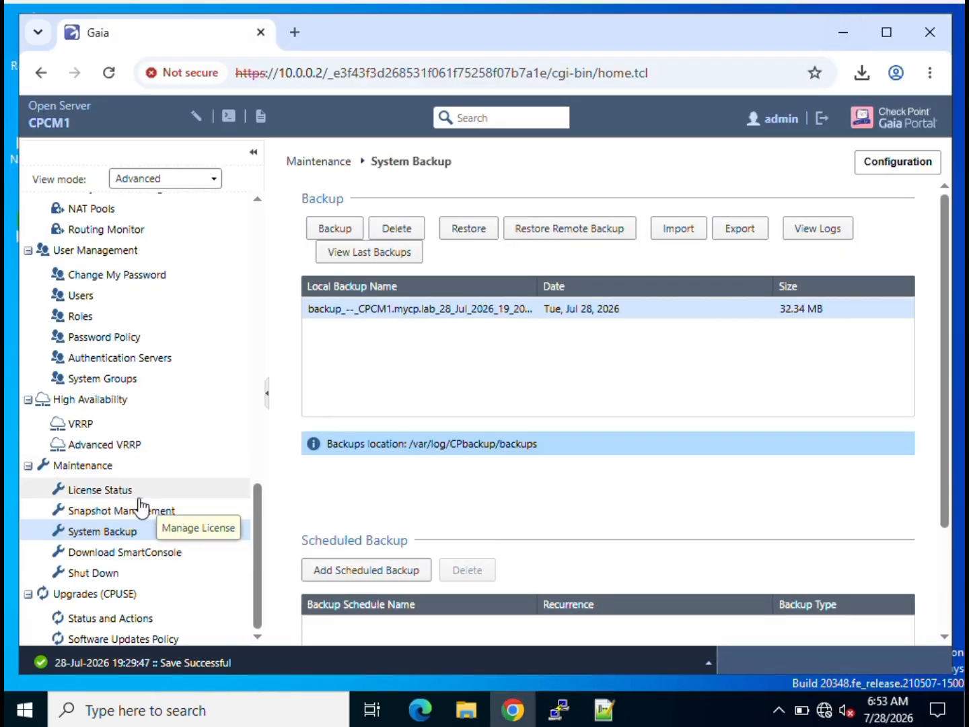
Open Maintenance > Snapshot Management and review the empty list with 9.44G available.
{"action": "left_click", "coordinate": [100, 513]}
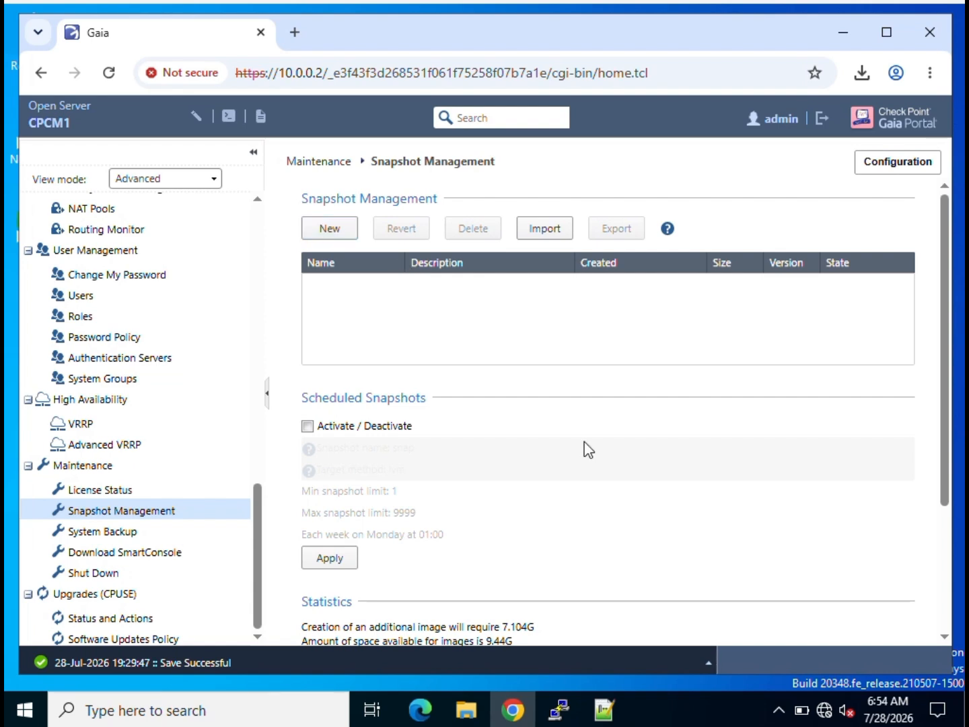
{"action": "scroll", "coordinate": [585, 446], "scroll_direction": "down", "scroll_amount": 1}
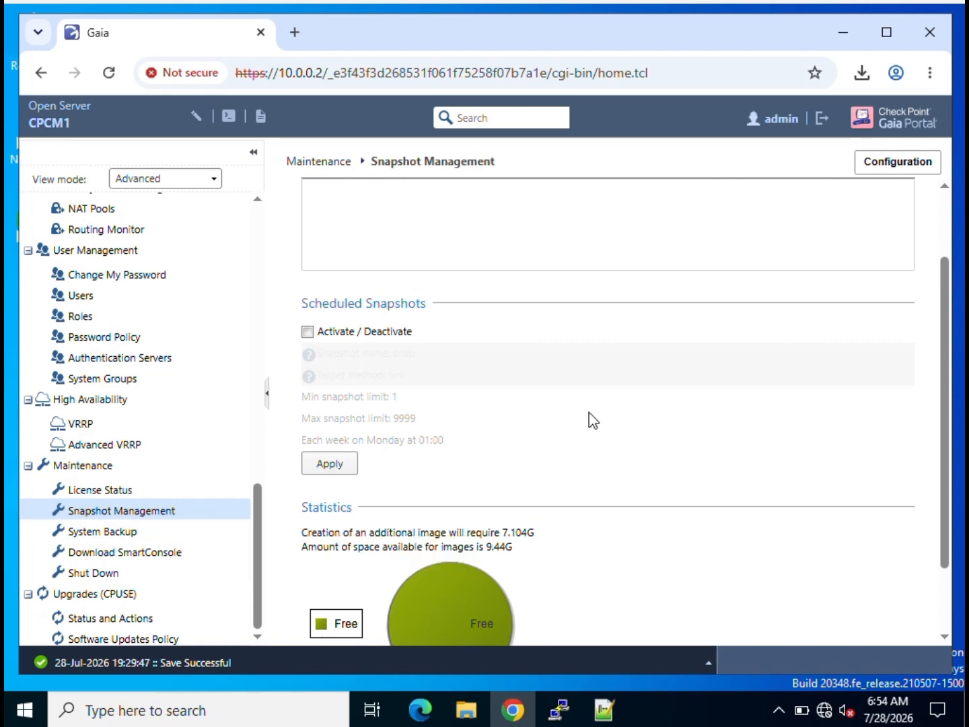
{"action": "scroll", "coordinate": [592, 420], "scroll_direction": "up", "scroll_amount": 3}
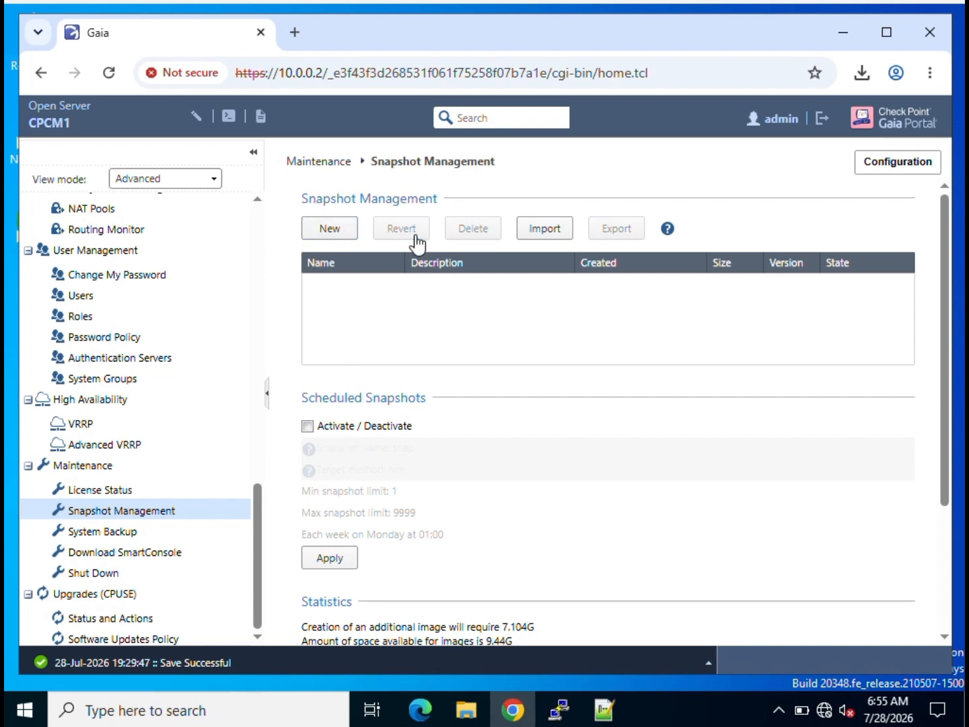
Look over the snapshot Import option, then return to the Notepad++ topic outline.
{"action": "left_click", "coordinate": [572, 230]}
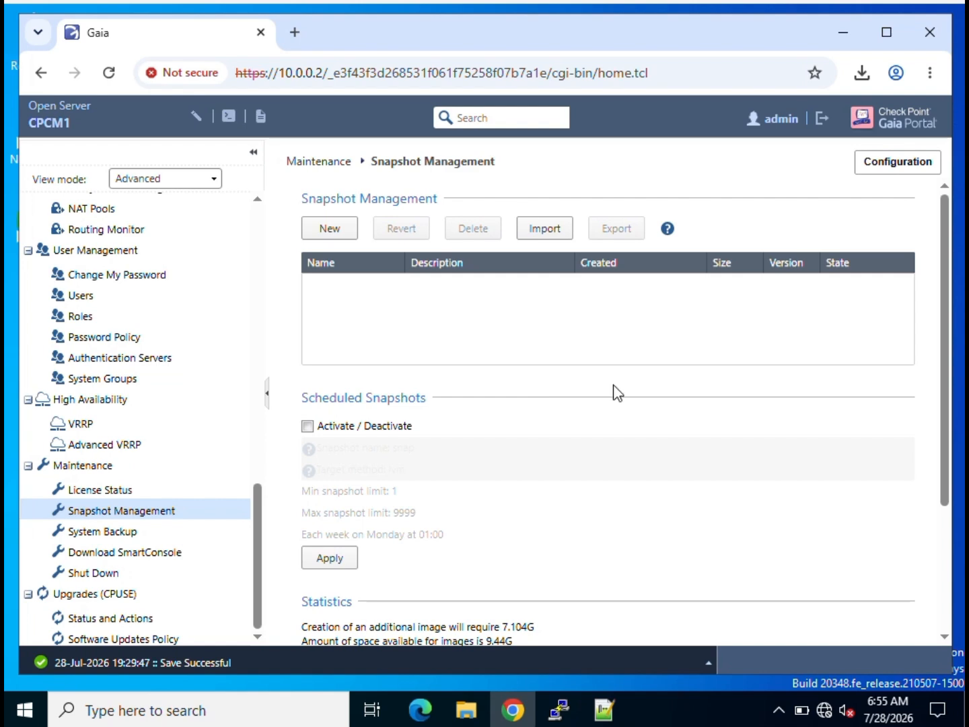
{"action": "scroll", "coordinate": [943, 384], "scroll_direction": "down", "scroll_amount": 2}
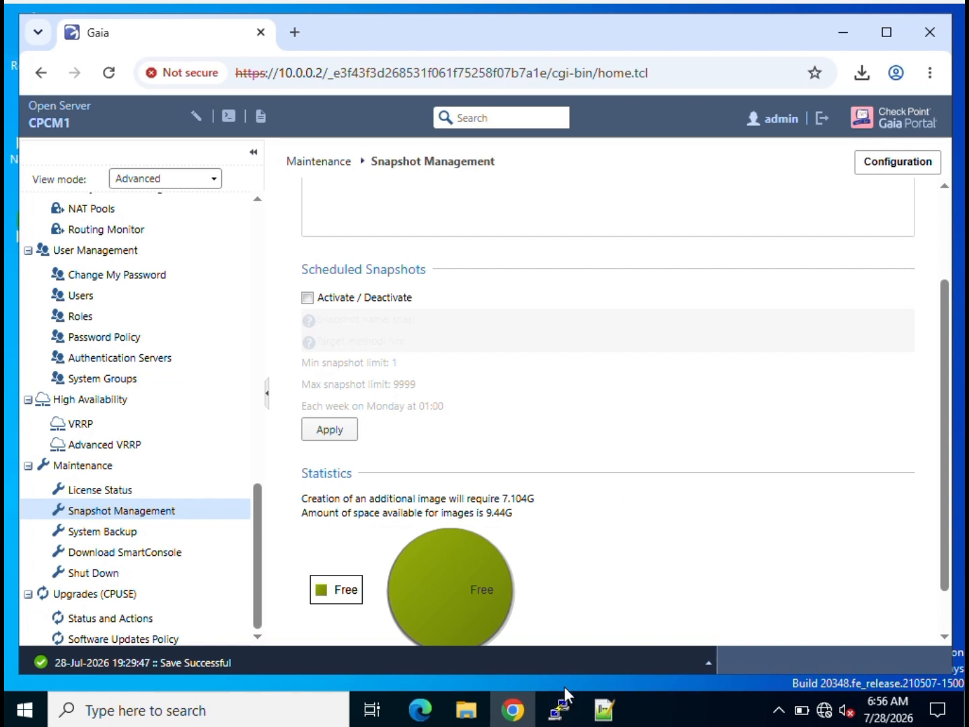
{"action": "left_click", "coordinate": [604, 709]}
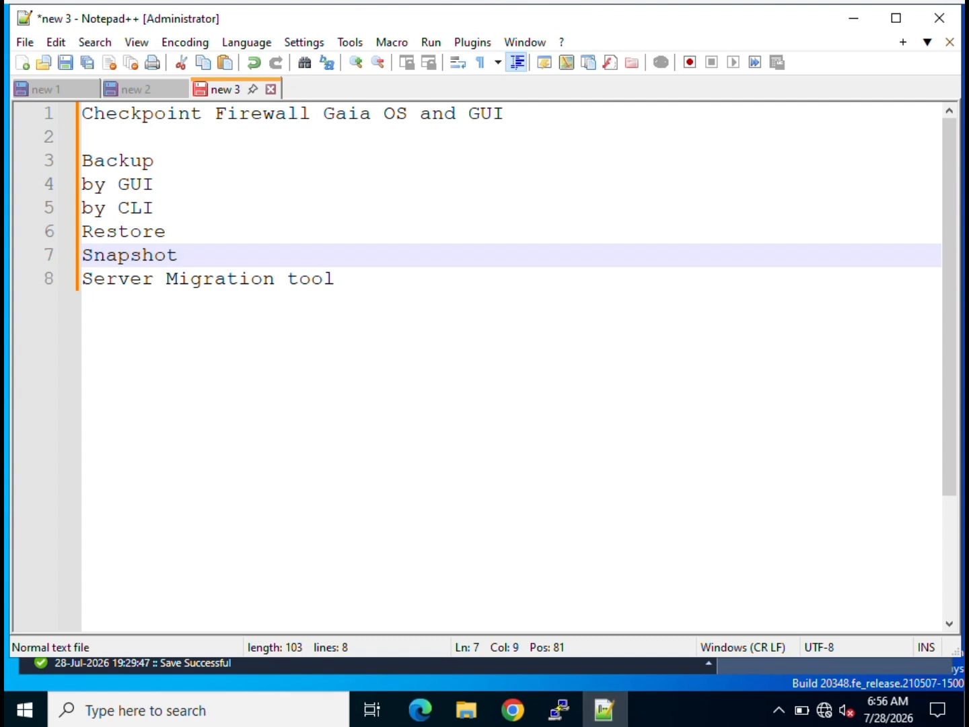
{"action": "left_click", "coordinate": [350, 292]}
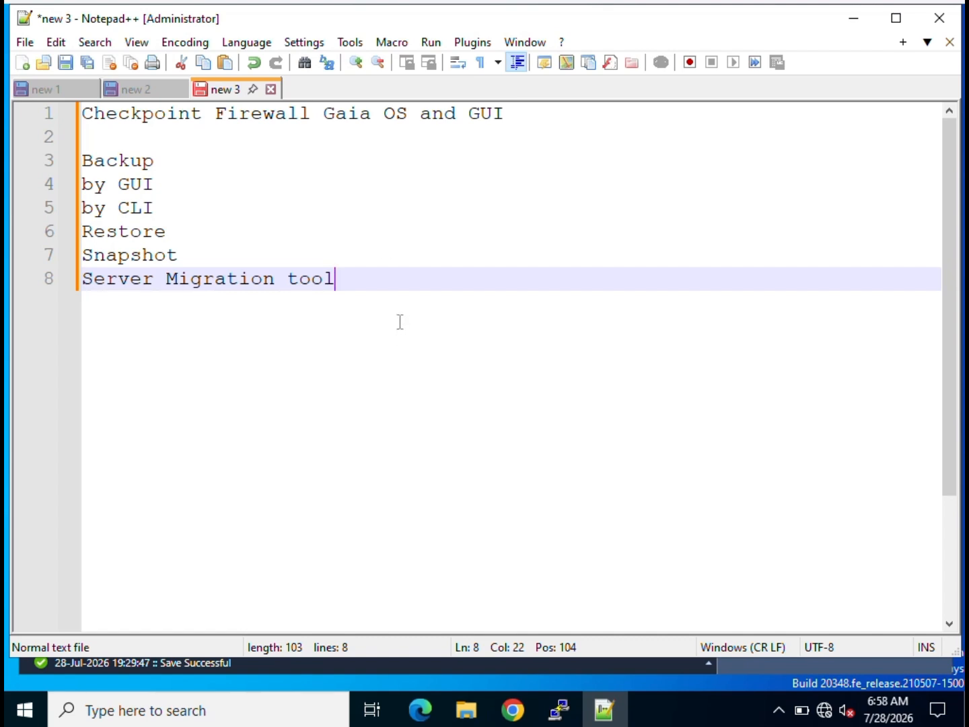
Switch to the new 2 notes tab and select the $FWDIR/scripts/ path on line 16.
{"action": "left_click", "coordinate": [139, 94]}
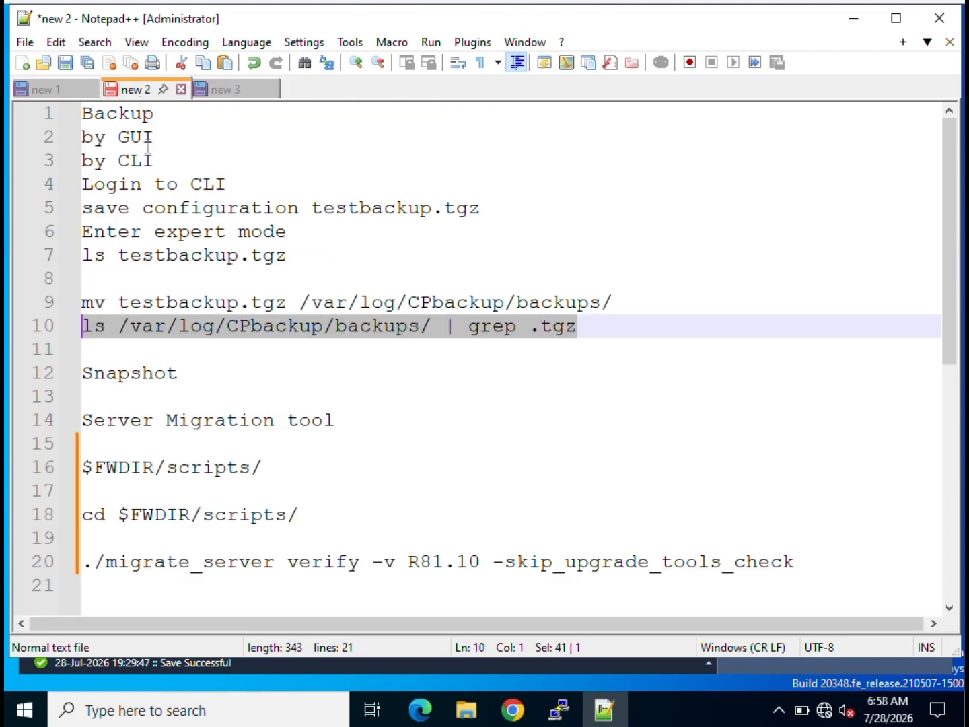
{"action": "left_click", "coordinate": [271, 470]}
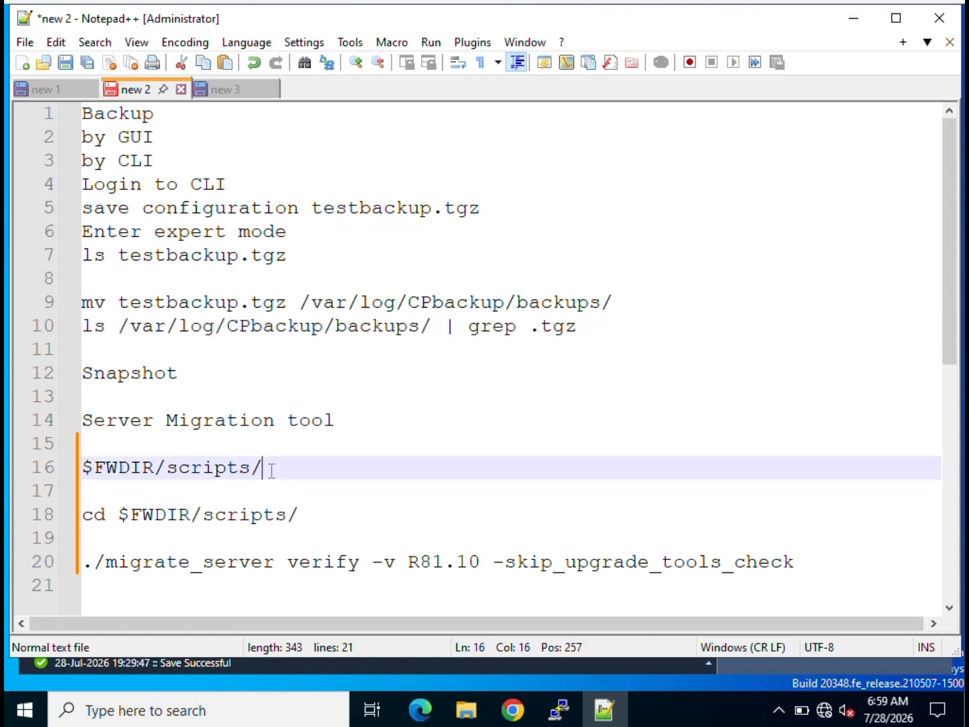
{"action": "left_click_drag", "start_coordinate": [271, 470], "coordinate": [83, 467]}
{"action": "key", "text": "ctrl+c"}
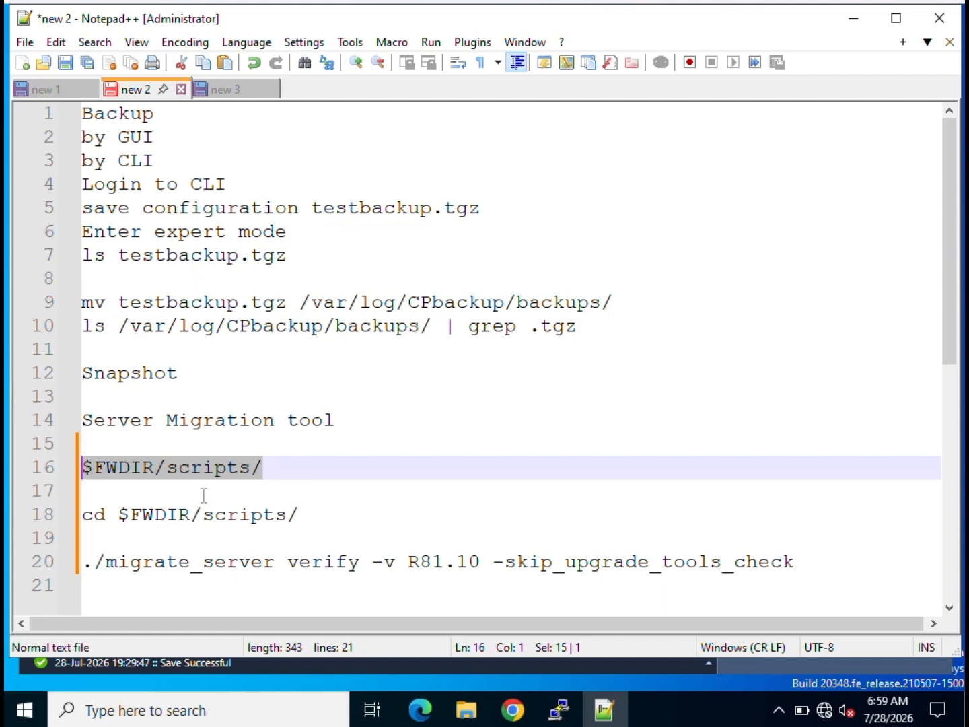
Enter expert mode on CPCM1 in PuTTY using the expert password.
{"action": "left_click", "coordinate": [560, 713]}
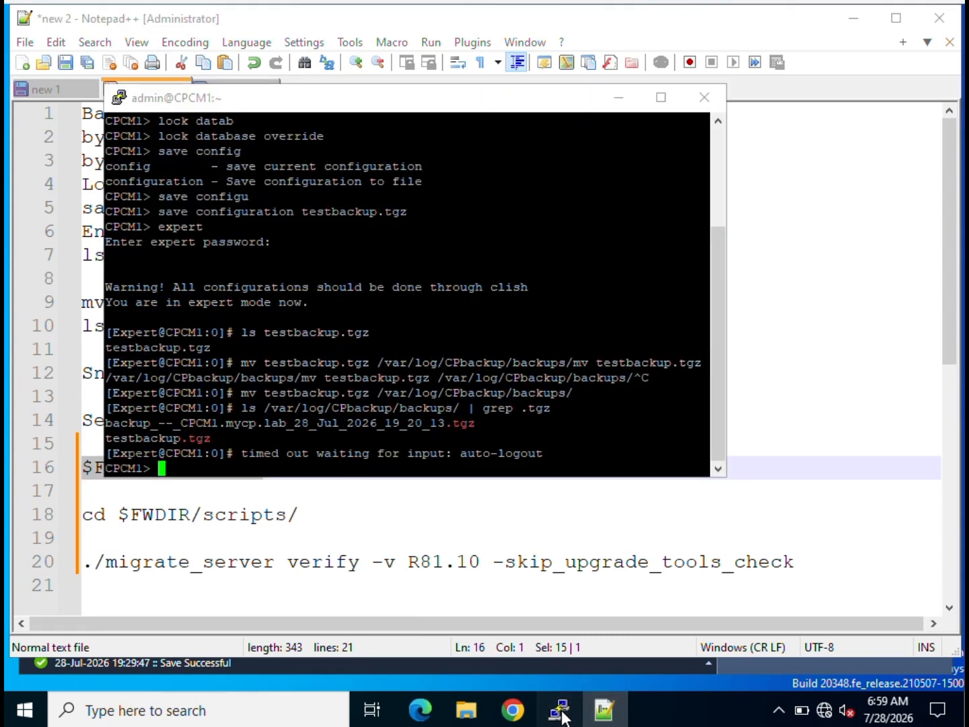
{"action": "type", "text": "expert"}
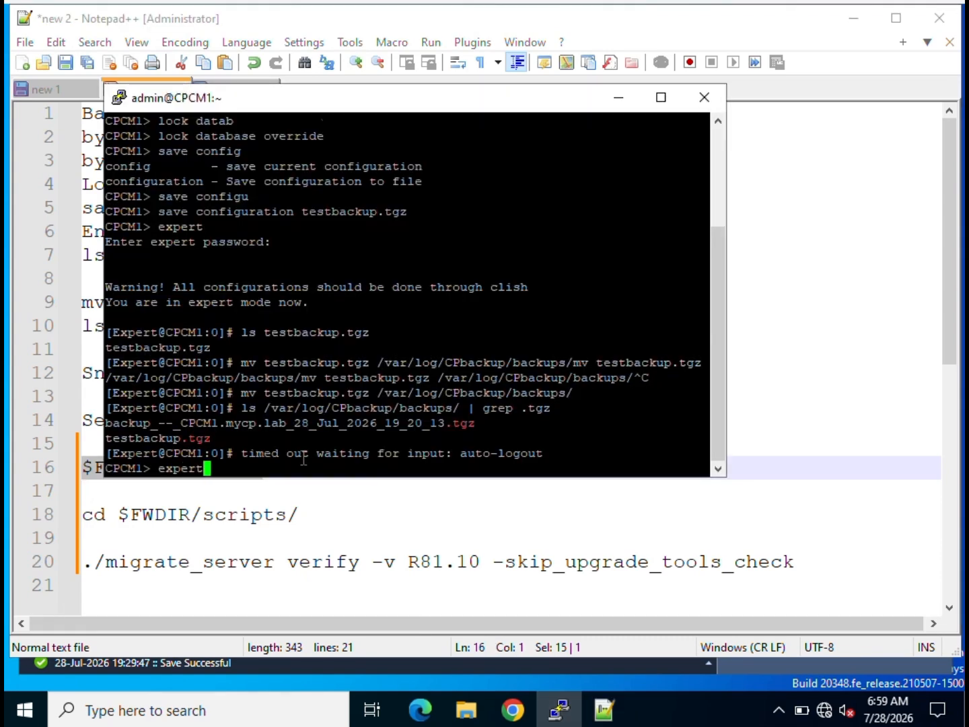
{"action": "key", "text": "Return"}
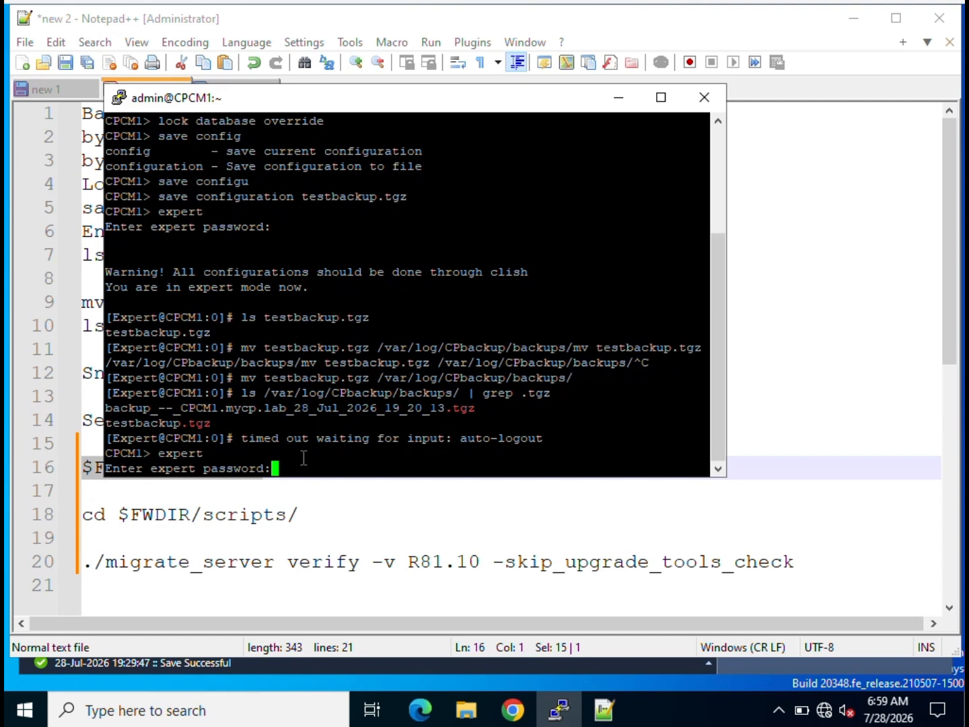
{"action": "key", "text": "Return"}
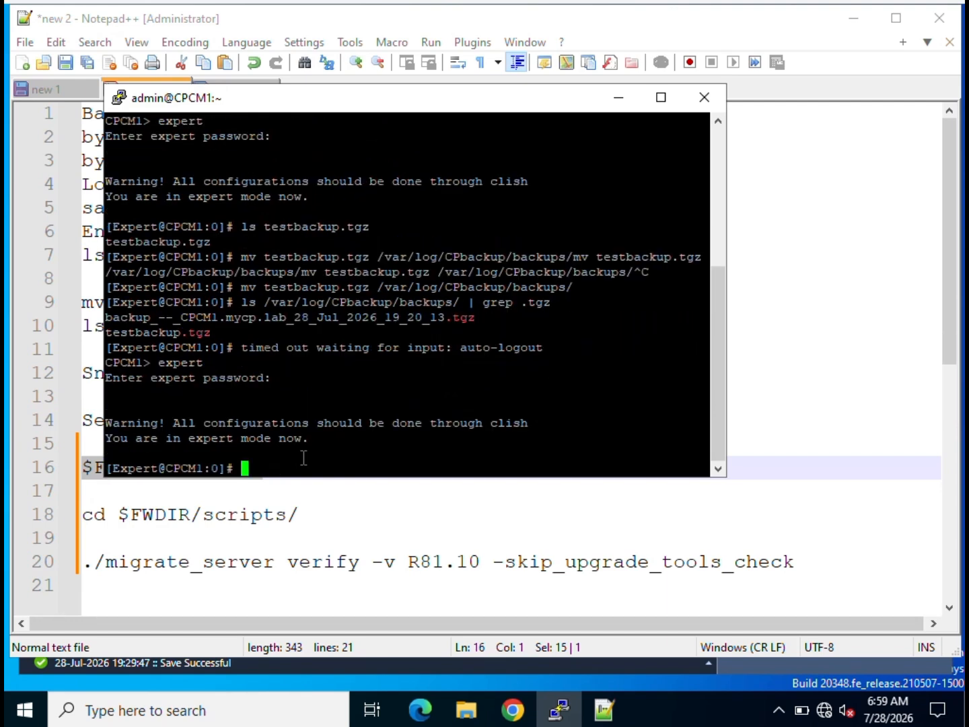
Run 'cd $FWDIR/scripts/', then select the migrate_server verify command on notes line 20.
{"action": "right_click", "coordinate": [304, 458]}
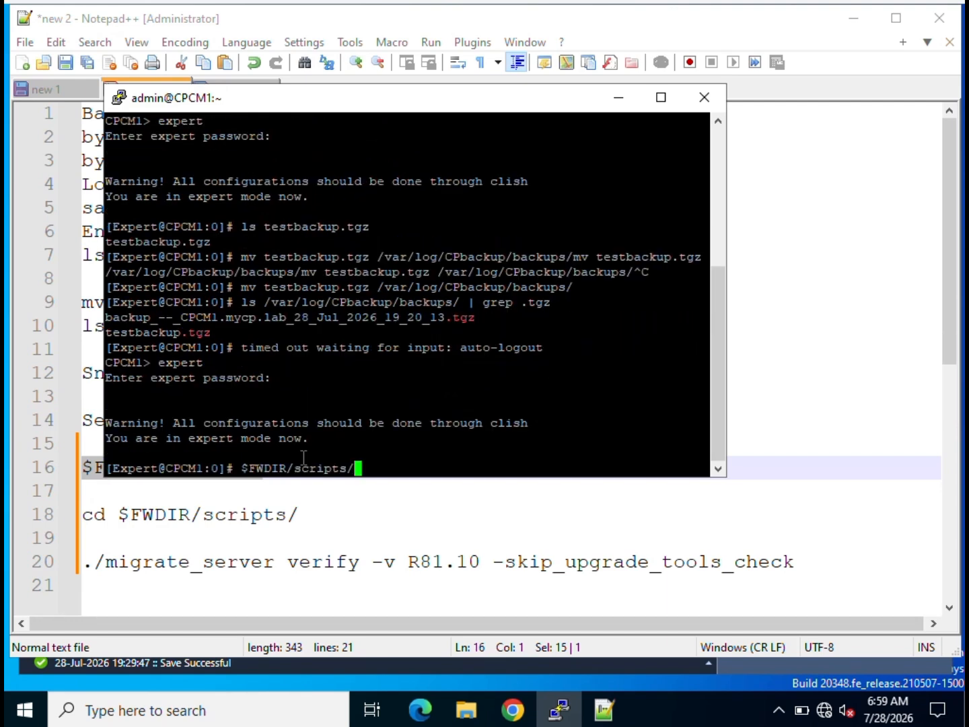
{"action": "key", "text": "Return"}
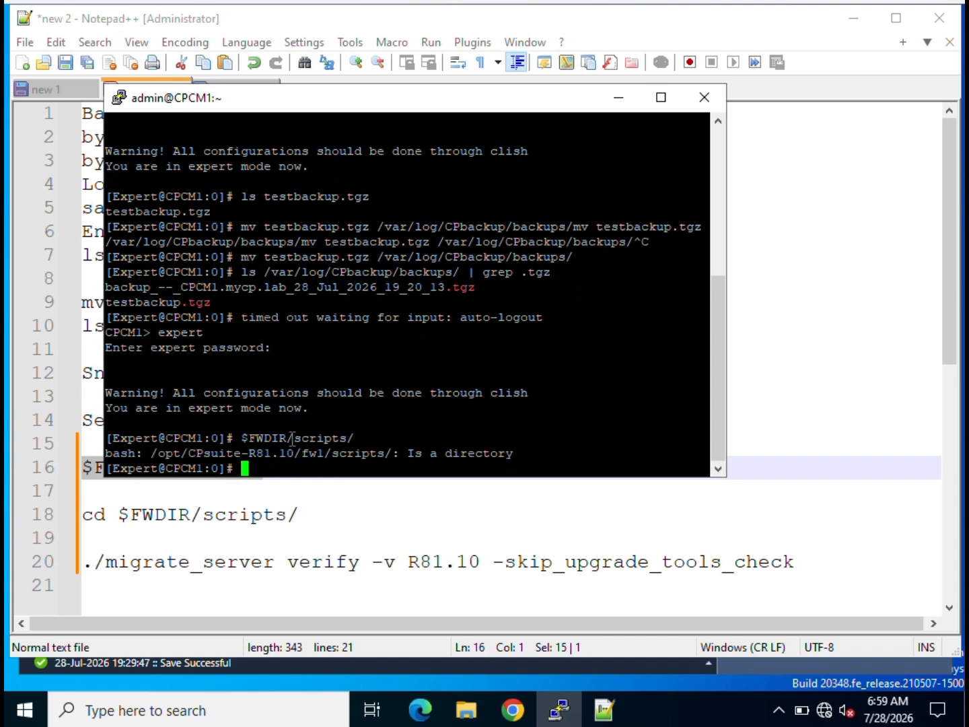
{"action": "type", "text": "cd"}
{"action": "right_click", "coordinate": [287, 465]}
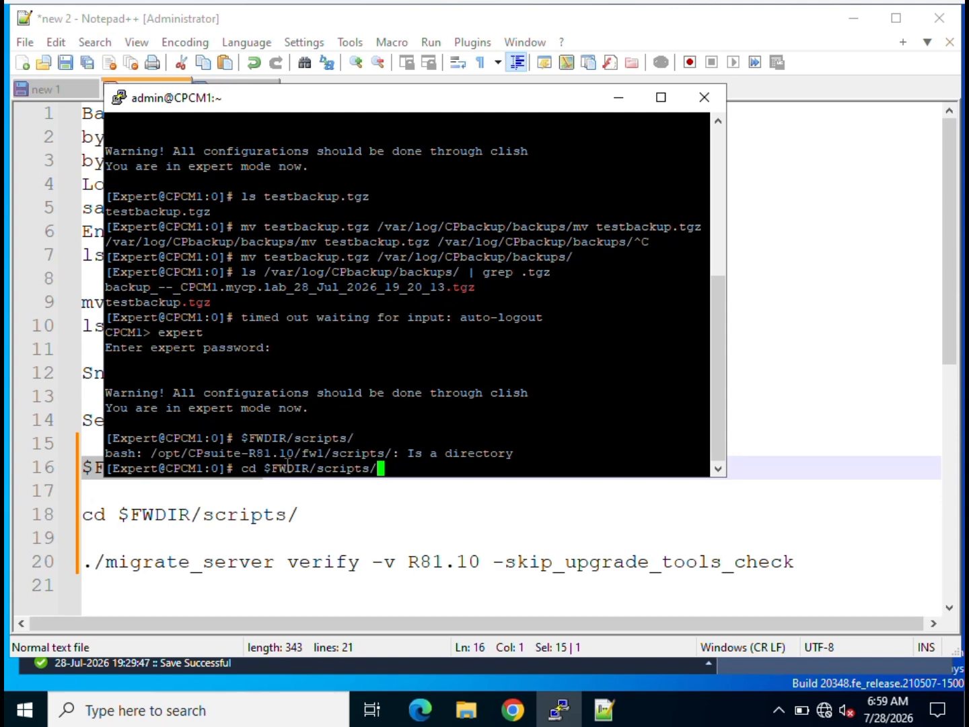
{"action": "key", "text": "Return"}
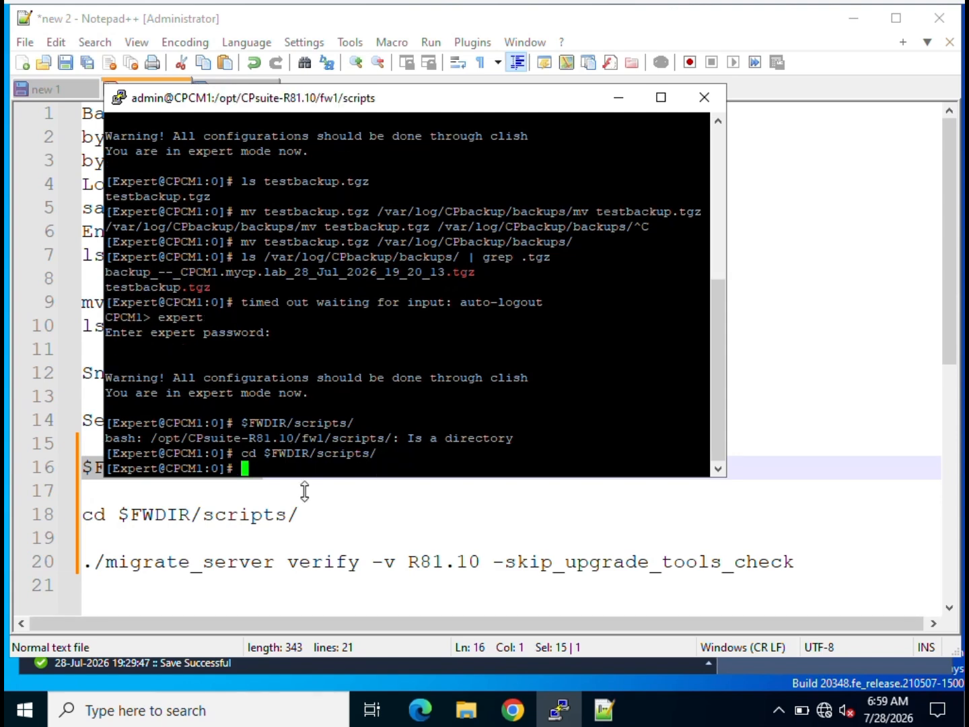
{"action": "left_click", "coordinate": [808, 561]}
{"action": "left_click_drag", "start_coordinate": [808, 560], "coordinate": [16, 561]}
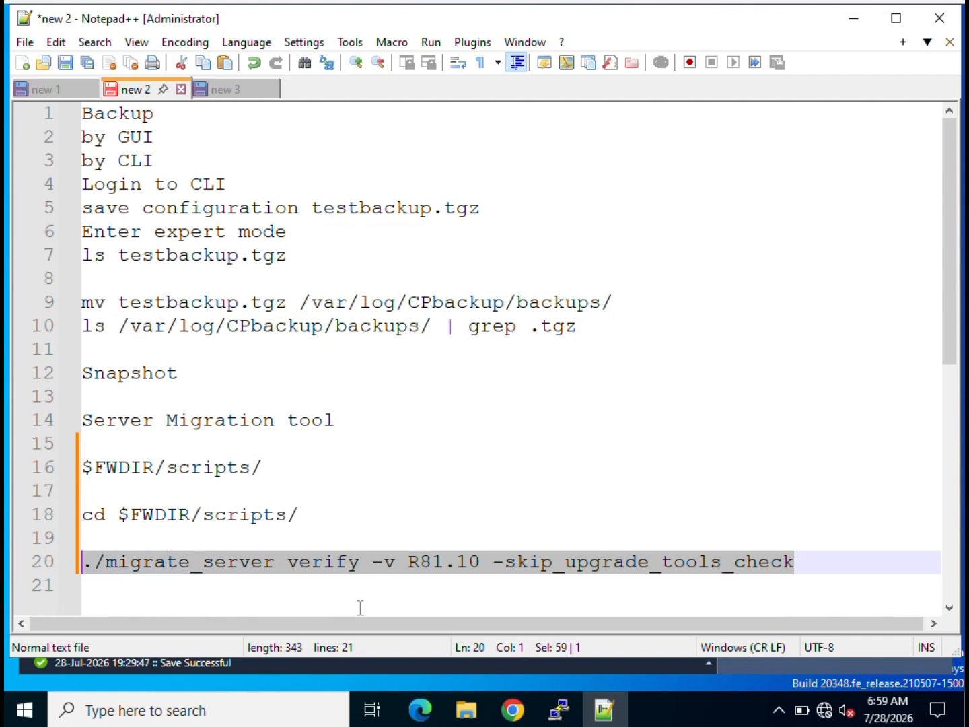
Run './migrate_server verify -v R81.10 -skip_upgrade_tools_check' in PuTTY, then minimize the terminal.
{"action": "left_click", "coordinate": [564, 716]}
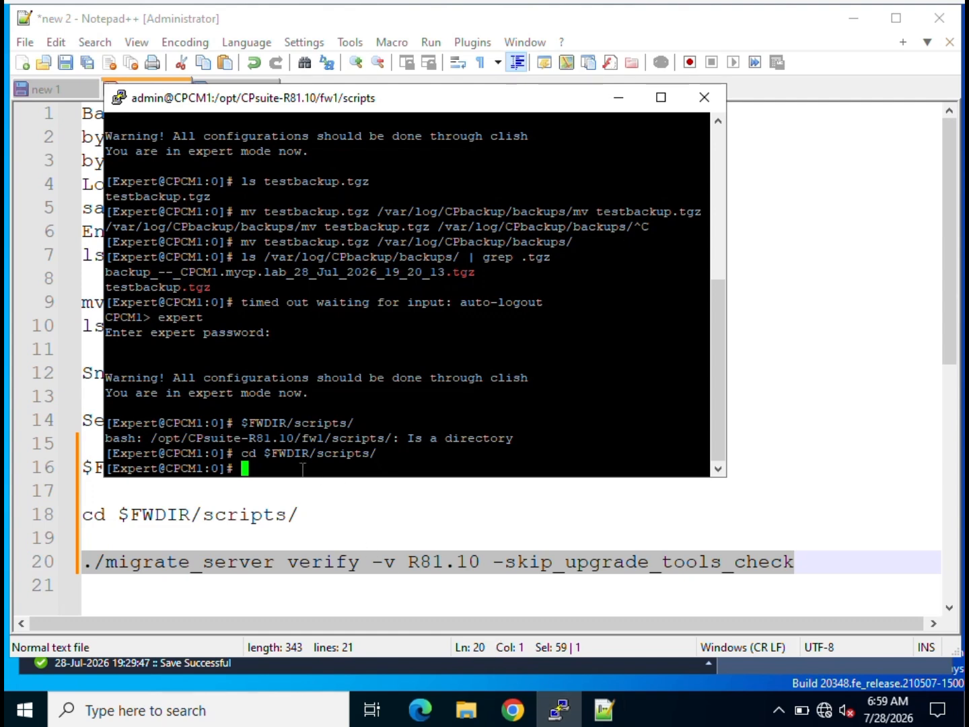
{"action": "right_click", "coordinate": [258, 466]}
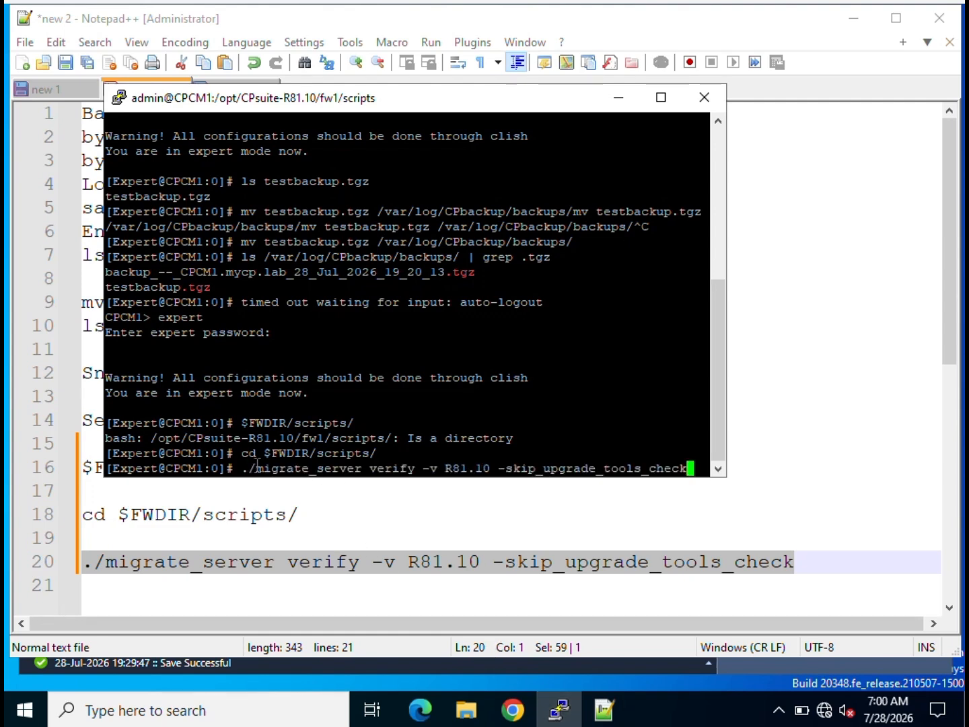
{"action": "key", "text": "Return"}
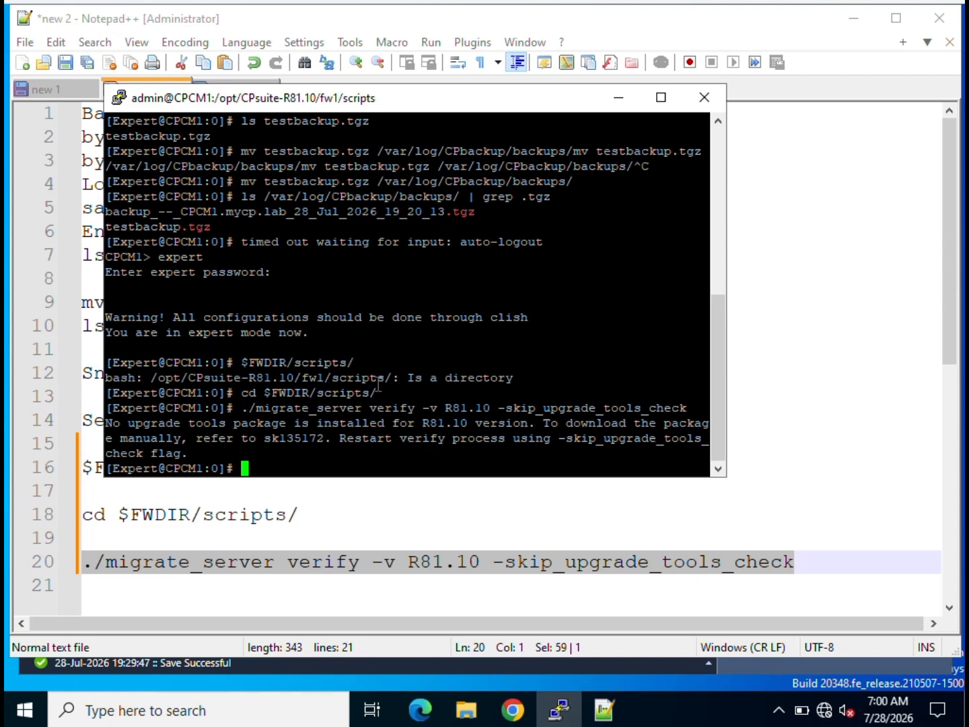
{"action": "left_click", "coordinate": [616, 100]}
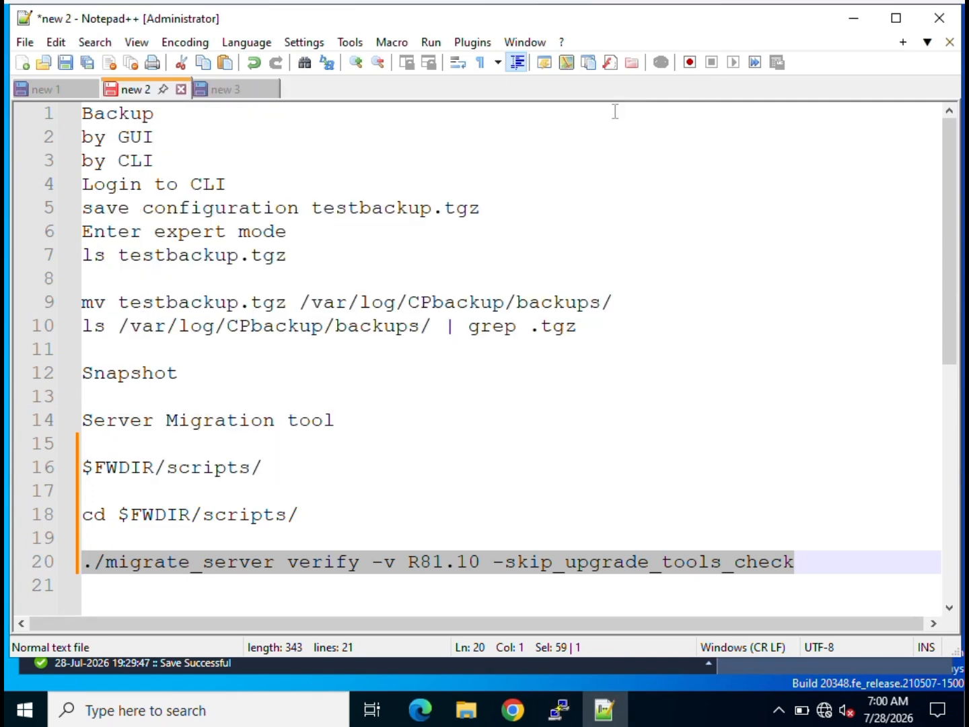